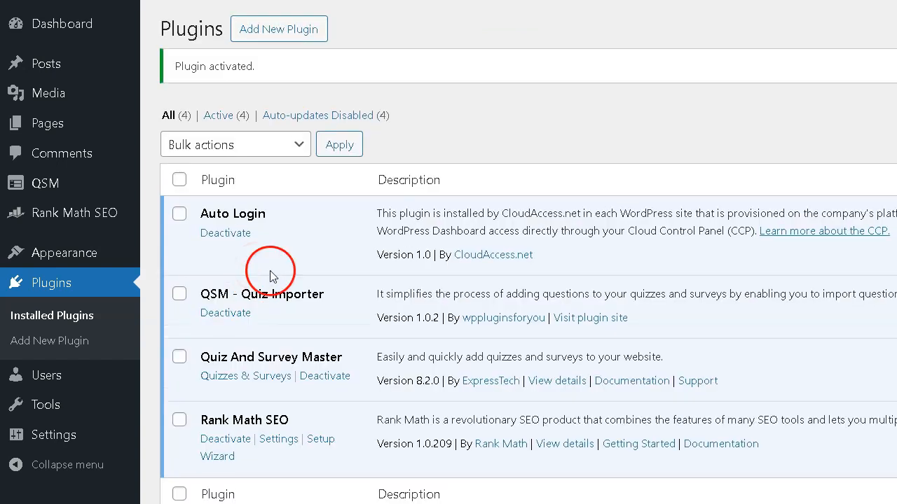
Check the QSM - Quiz Importer plugin and its author among the installed plugins, and open the QSM Quiz Importer page.
{"action": "left_click_drag", "start_coordinate": [334, 296], "coordinate": [211, 293]}
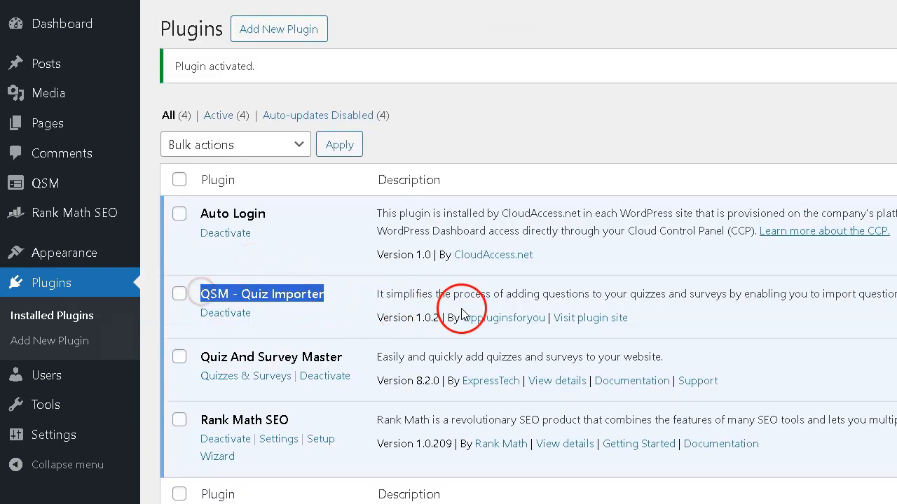
{"action": "left_click_drag", "start_coordinate": [448, 319], "coordinate": [477, 318]}
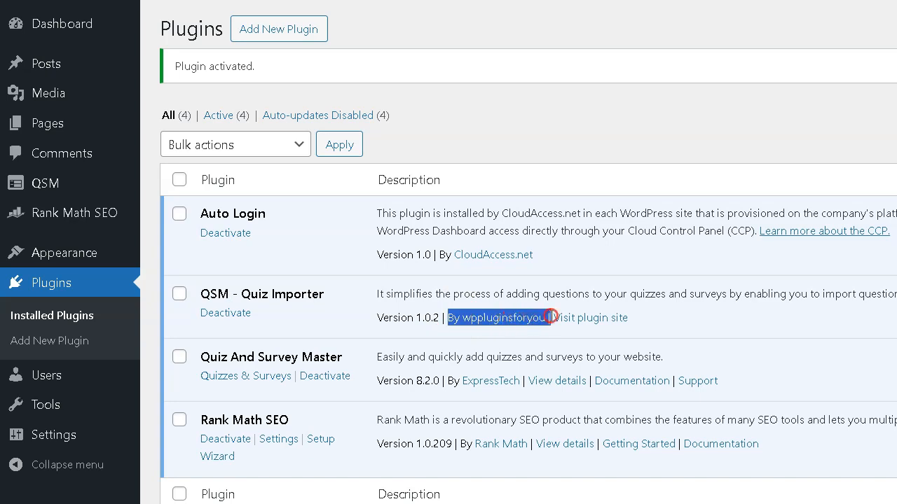
{"action": "left_click", "coordinate": [503, 335]}
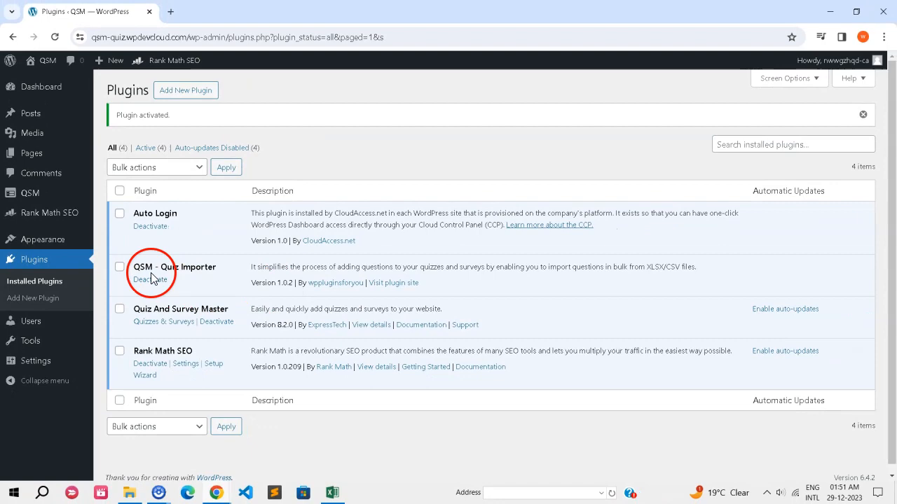
{"action": "mouse_move", "coordinate": [30, 194]}
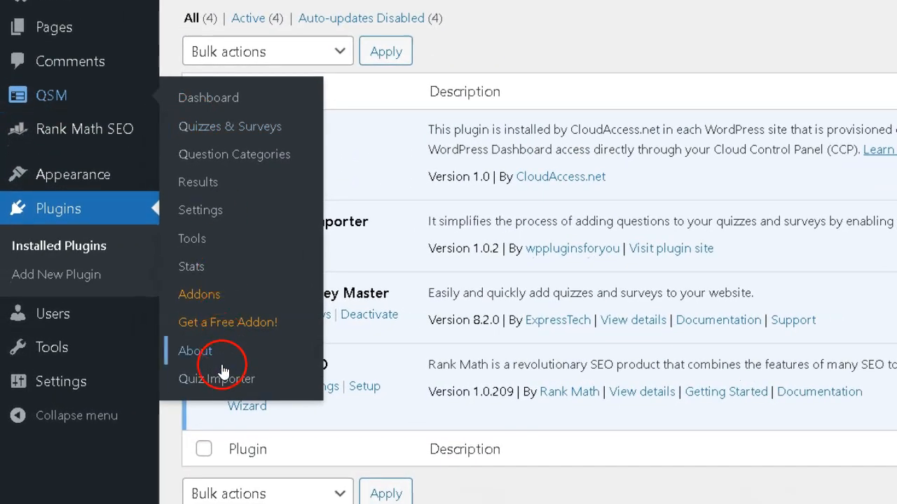
{"action": "left_click", "coordinate": [250, 387]}
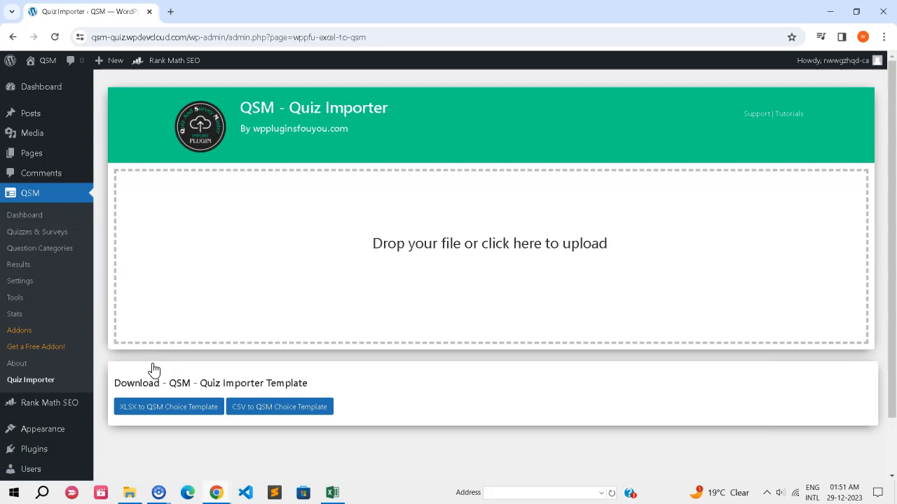
Download the XLSX to QSM Choice Template as qsm_choice_template (9).xlsx and open the downloaded file in Excel.
{"action": "left_click", "coordinate": [203, 409]}
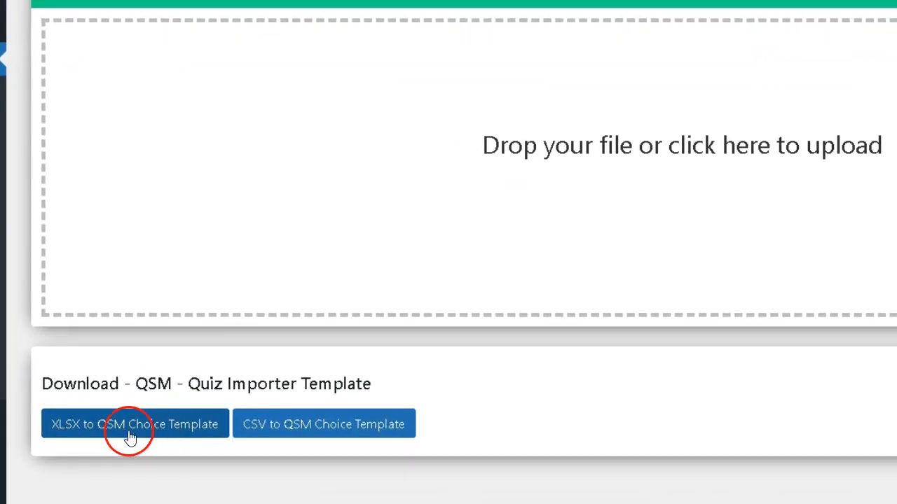
{"action": "left_click", "coordinate": [306, 438]}
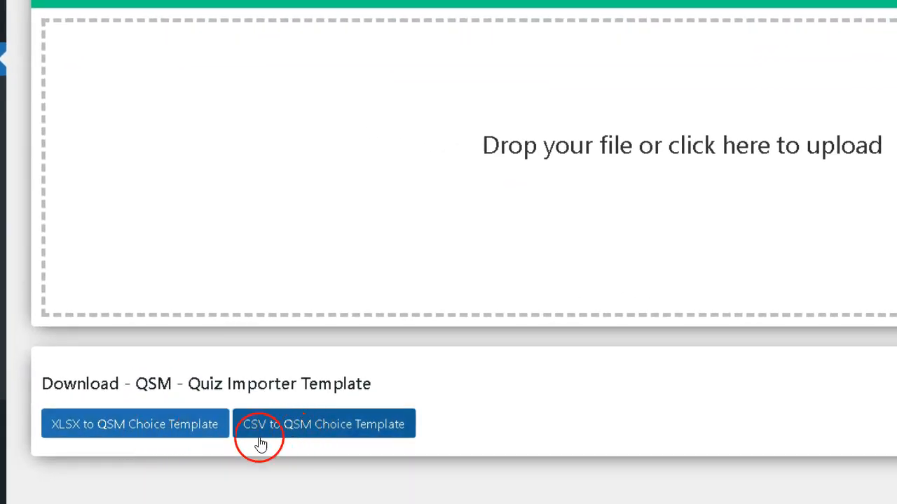
{"action": "left_click", "coordinate": [127, 430]}
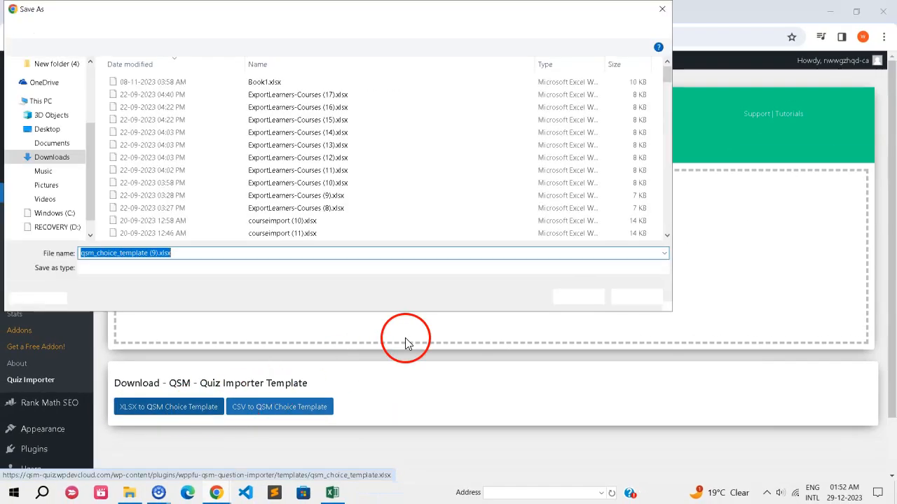
{"action": "left_click", "coordinate": [568, 299]}
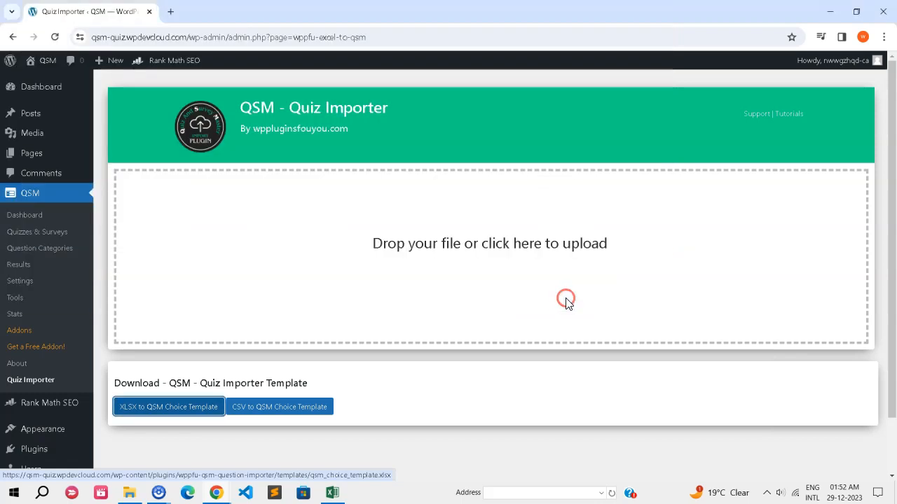
{"action": "left_click", "coordinate": [821, 40]}
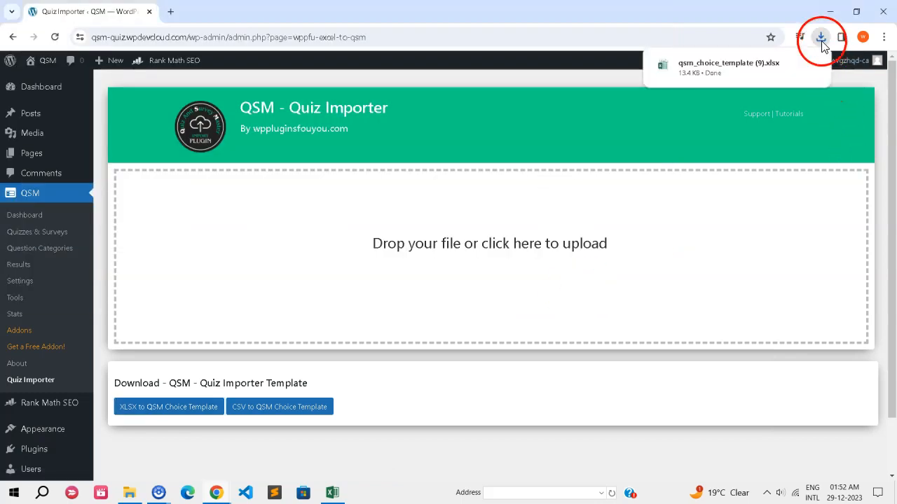
{"action": "left_click", "coordinate": [729, 68]}
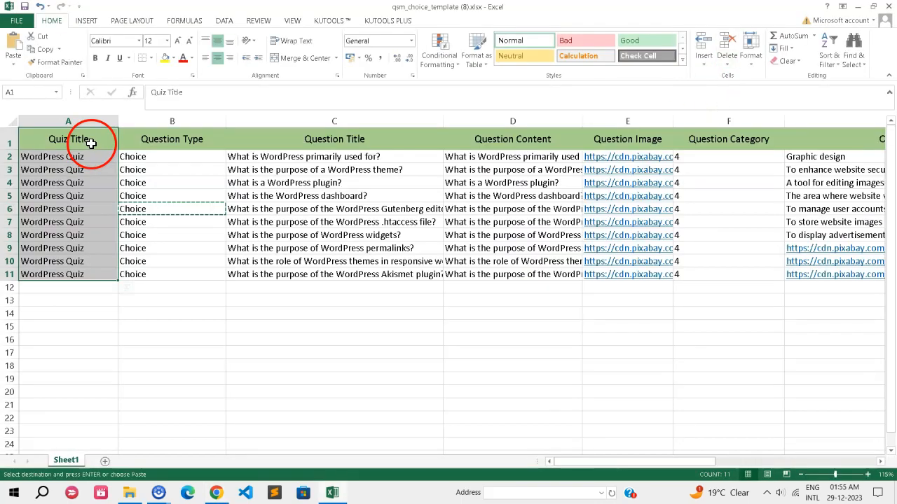
Examine the Quiz Title and Question Type columns of the quiz template.
{"action": "left_click", "coordinate": [89, 140]}
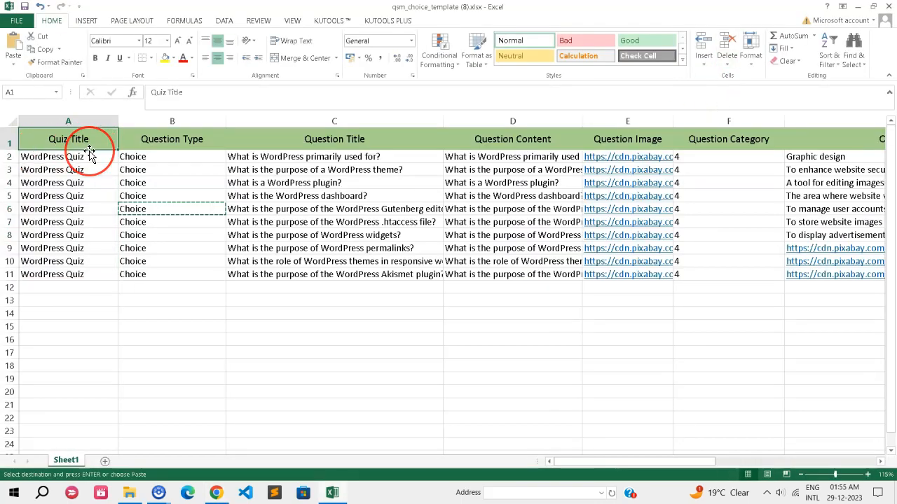
{"action": "left_click_drag", "start_coordinate": [80, 161], "coordinate": [74, 285]}
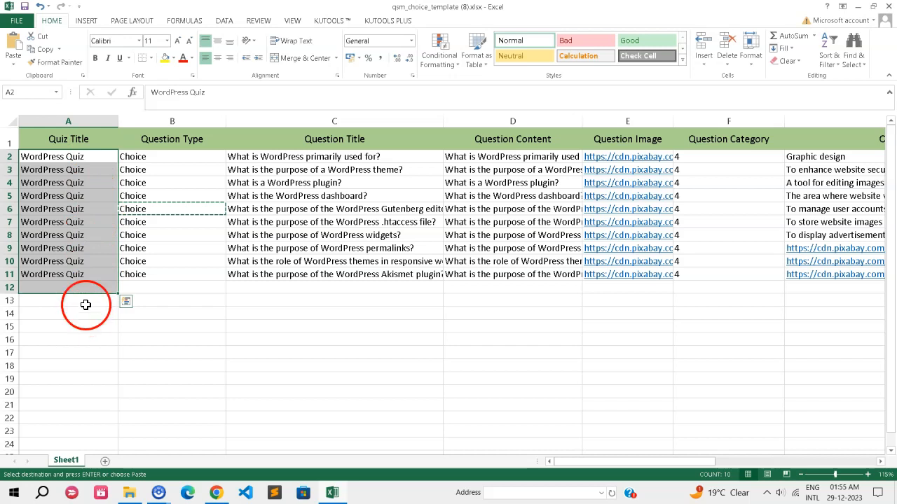
{"action": "left_click", "coordinate": [166, 153]}
{"action": "left_click", "coordinate": [175, 142]}
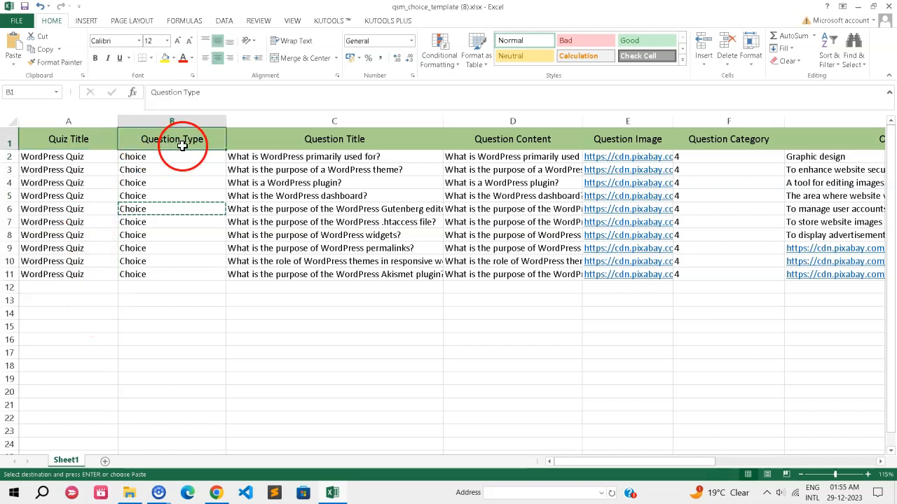
{"action": "left_click_drag", "start_coordinate": [163, 156], "coordinate": [162, 283]}
{"action": "left_click_drag", "start_coordinate": [156, 157], "coordinate": [153, 299]}
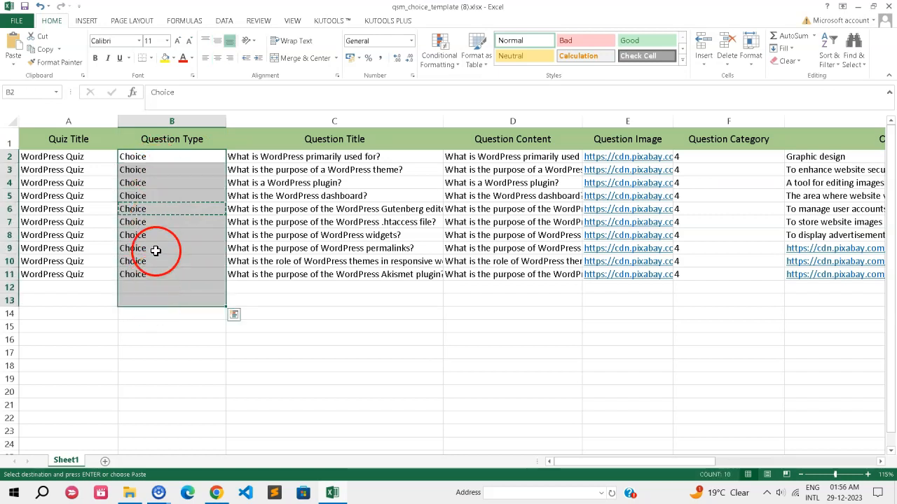
Review the Question Title, Question Content, Question Image and Question Category columns of the template.
{"action": "left_click", "coordinate": [336, 137]}
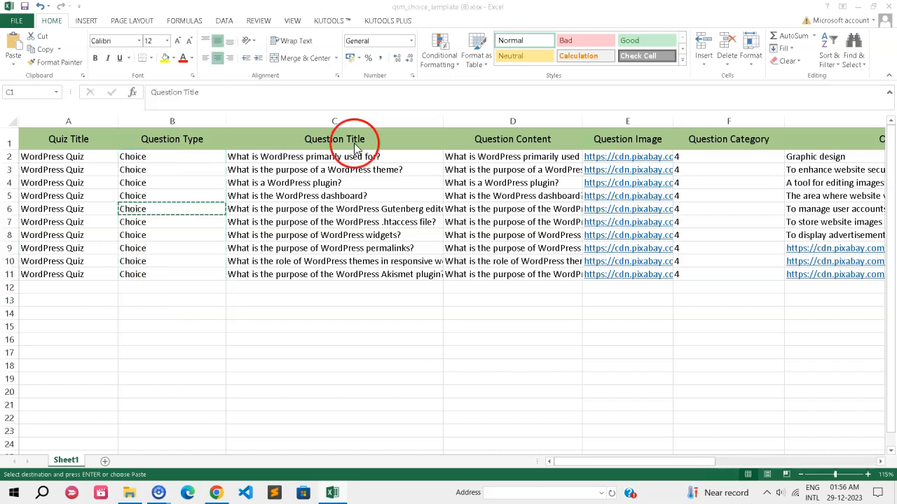
{"action": "left_click_drag", "start_coordinate": [380, 156], "coordinate": [369, 300]}
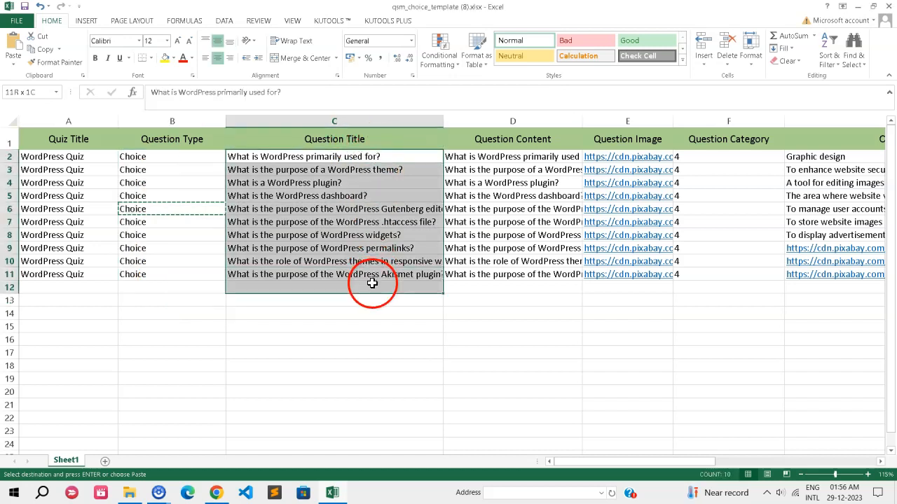
{"action": "left_click", "coordinate": [543, 143]}
{"action": "left_click_drag", "start_coordinate": [541, 157], "coordinate": [555, 300]}
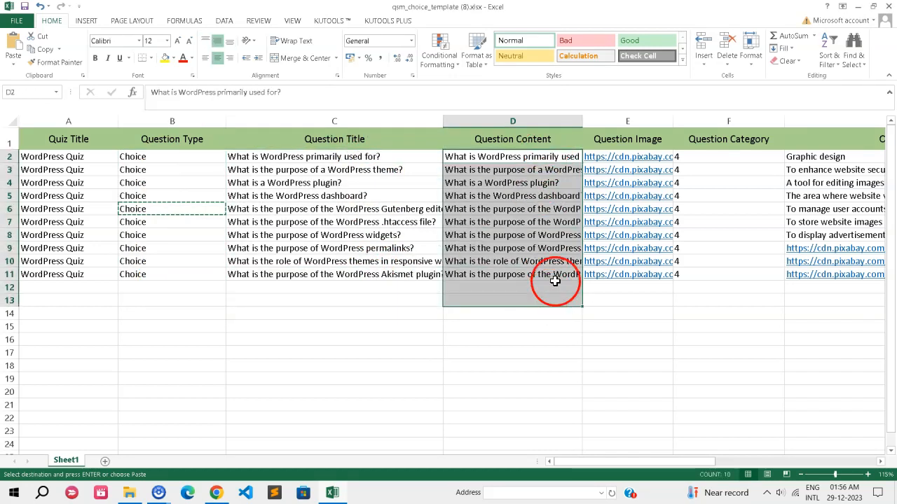
{"action": "left_click", "coordinate": [643, 138]}
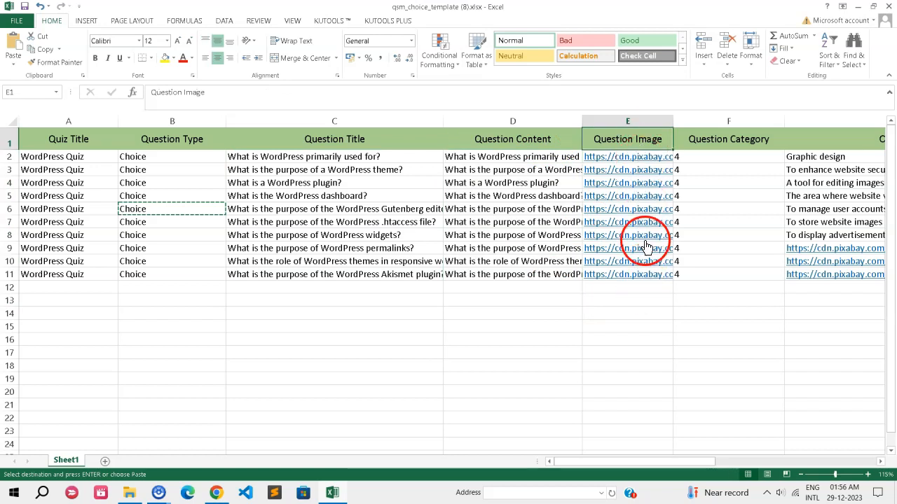
{"action": "left_click", "coordinate": [715, 142]}
{"action": "left_click_drag", "start_coordinate": [715, 157], "coordinate": [705, 283]}
Switch to Chrome and look up the tag ID of the History question category in the address of its edit page.
{"action": "left_click", "coordinate": [217, 494]}
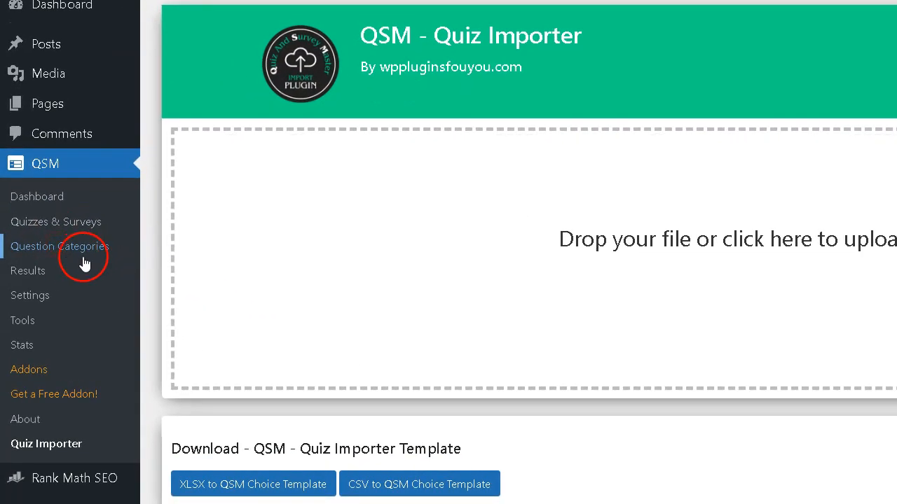
{"action": "left_click", "coordinate": [84, 262]}
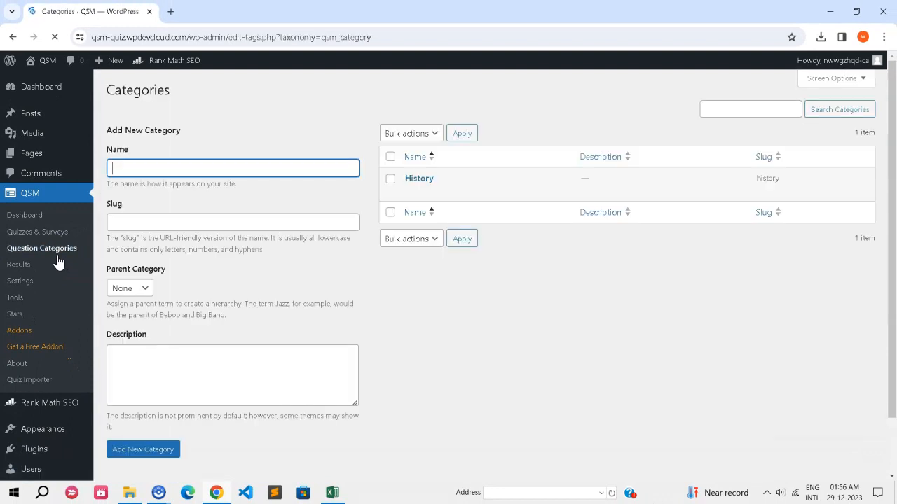
{"action": "left_click", "coordinate": [414, 184]}
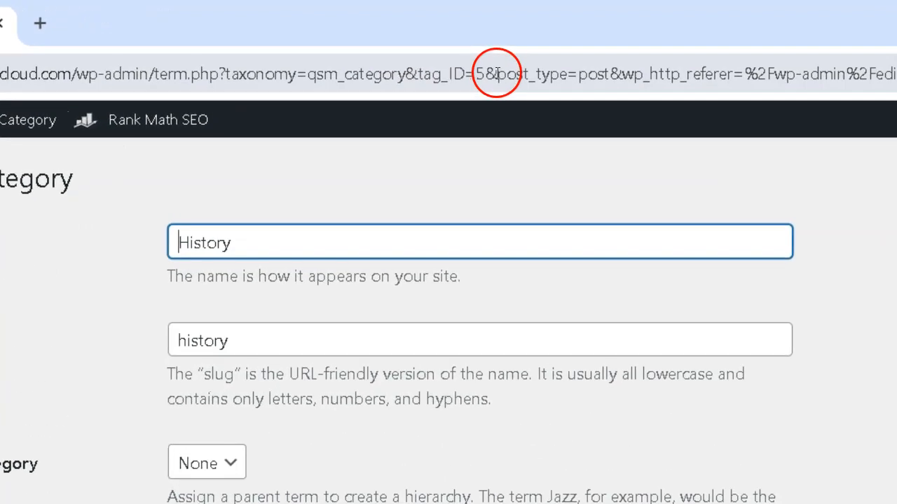
{"action": "left_click_drag", "start_coordinate": [484, 71], "coordinate": [420, 71]}
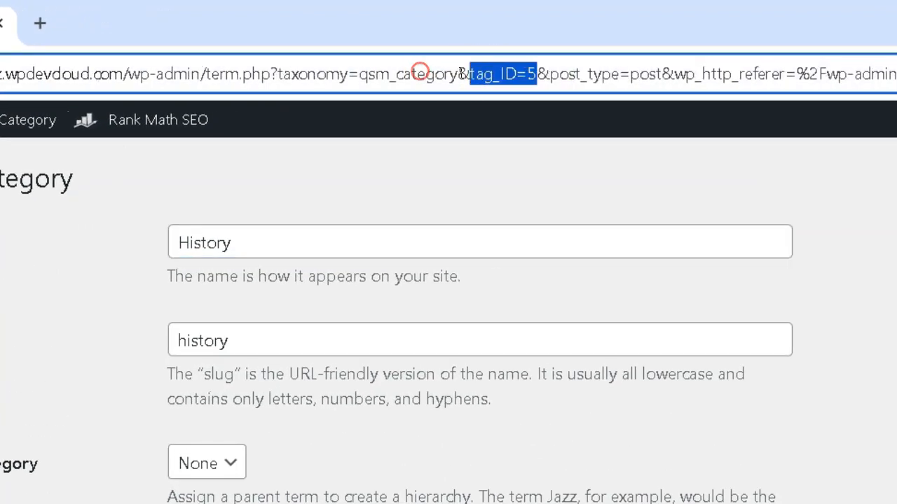
{"action": "double_click", "coordinate": [536, 72]}
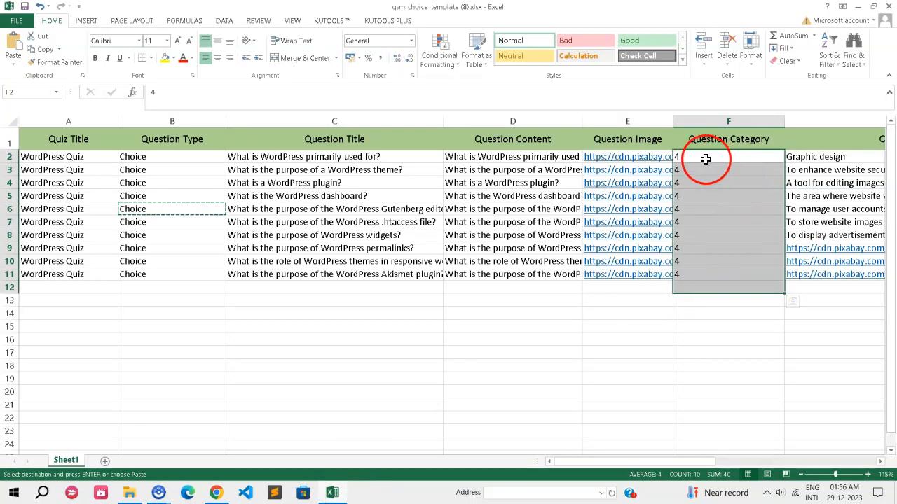
Switch to Excel and set Question Category to 5 in F2, then fill the same value down through F11.
{"action": "left_click", "coordinate": [703, 158]}
{"action": "type", "text": "5"}
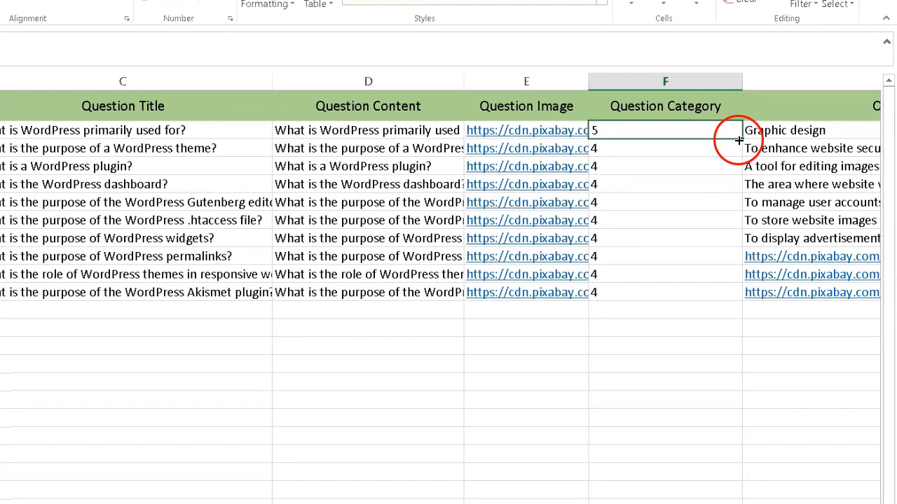
{"action": "left_click_drag", "start_coordinate": [739, 140], "coordinate": [688, 303]}
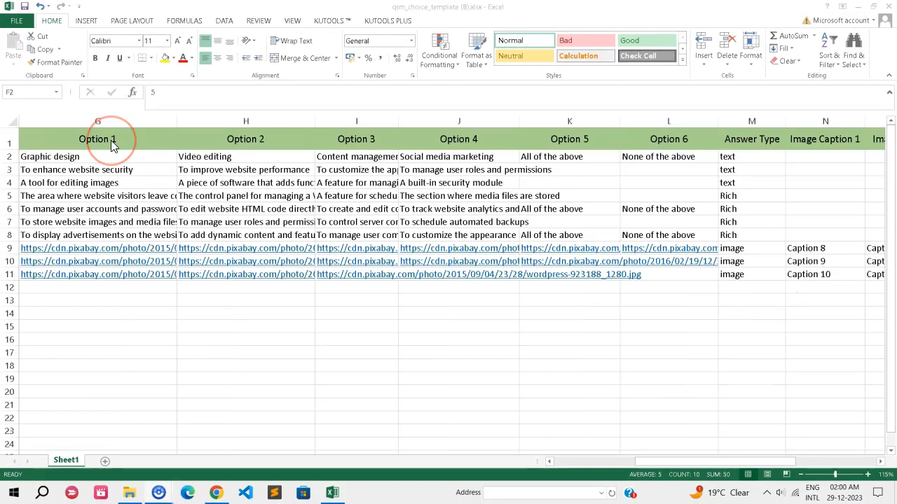
Examine the Option 1 to Option 6 columns and how the text, Rich and image answer types relate to their rows.
{"action": "left_click_drag", "start_coordinate": [113, 140], "coordinate": [662, 300]}
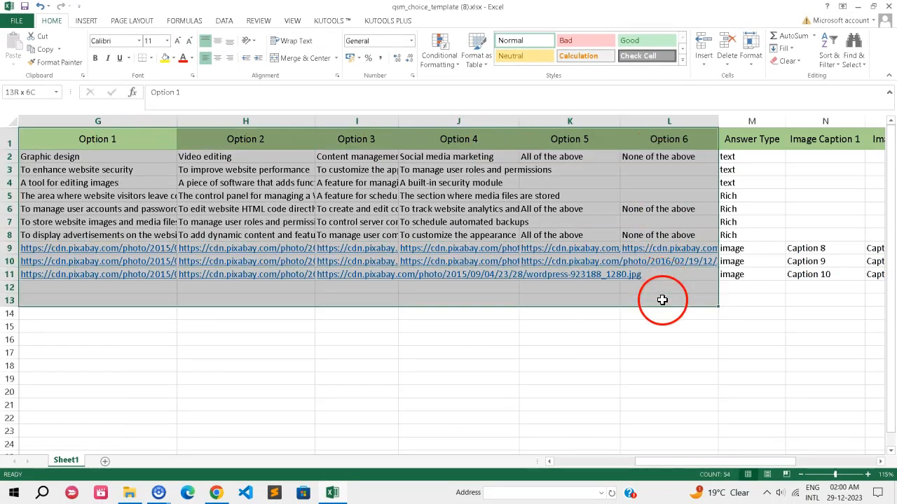
{"action": "left_click_drag", "start_coordinate": [147, 157], "coordinate": [130, 223]}
{"action": "left_click", "coordinate": [751, 139]}
{"action": "mouse_move", "coordinate": [769, 81]}
{"action": "left_mouse_down"}
{"action": "mouse_move", "coordinate": [764, 146]}
{"action": "mouse_move", "coordinate": [777, 216]}
{"action": "mouse_move", "coordinate": [765, 264]}
{"action": "left_mouse_up"}
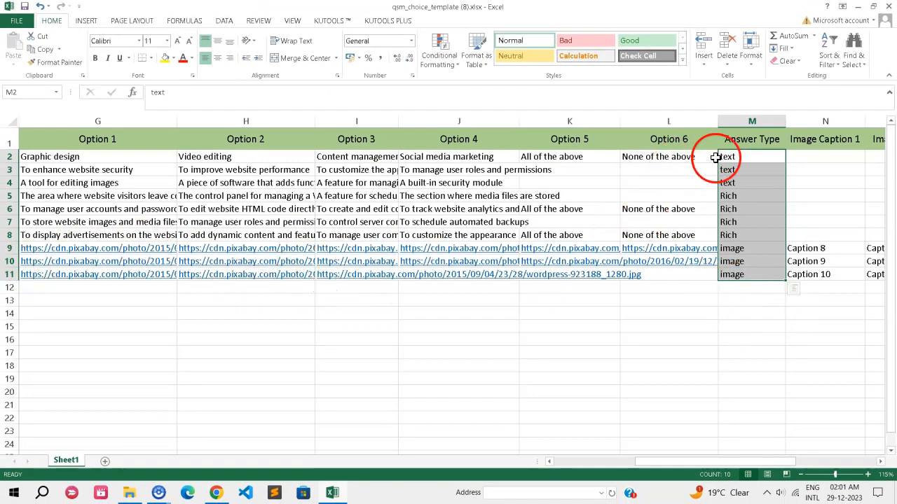
{"action": "left_click_drag", "start_coordinate": [747, 251], "coordinate": [60, 272]}
{"action": "left_click_drag", "start_coordinate": [750, 198], "coordinate": [56, 233]}
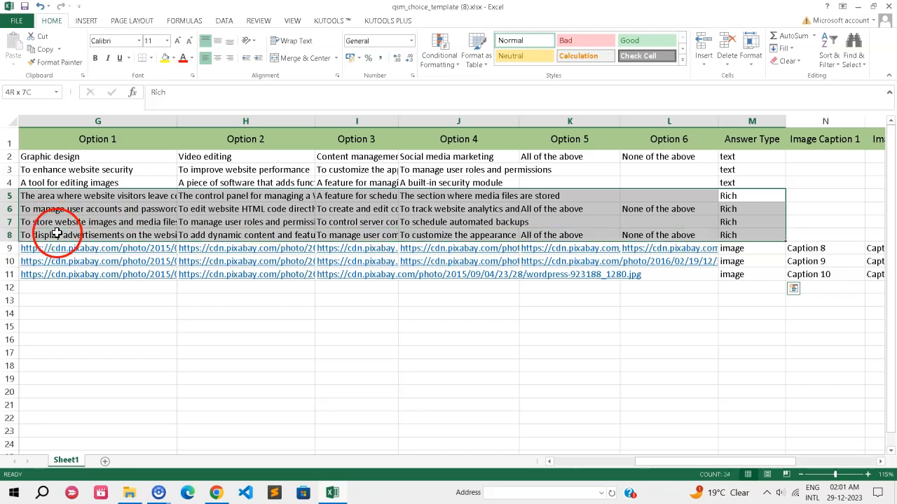
{"action": "left_click_drag", "start_coordinate": [733, 160], "coordinate": [87, 176]}
Review the Image Caption 1 to Image Caption 6 columns with the image-question captions, and the Order column.
{"action": "scroll", "coordinate": [632, 210], "scroll_direction": "right", "scroll_amount": 5}
{"action": "left_click_drag", "start_coordinate": [210, 138], "coordinate": [762, 120]}
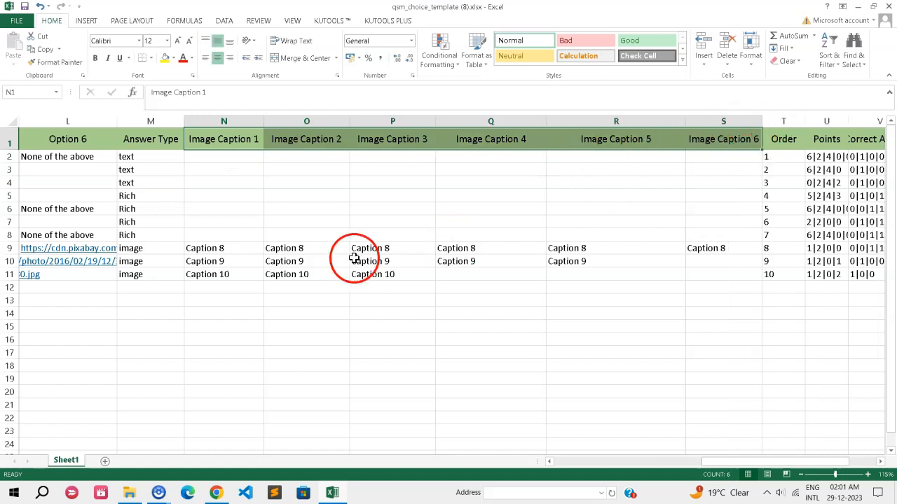
{"action": "left_click_drag", "start_coordinate": [217, 247], "coordinate": [715, 273]}
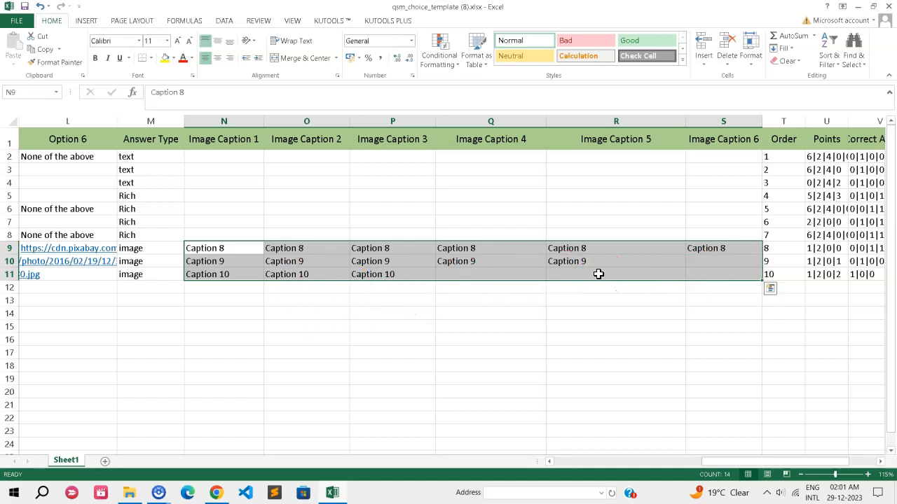
{"action": "left_click_drag", "start_coordinate": [785, 157], "coordinate": [781, 273]}
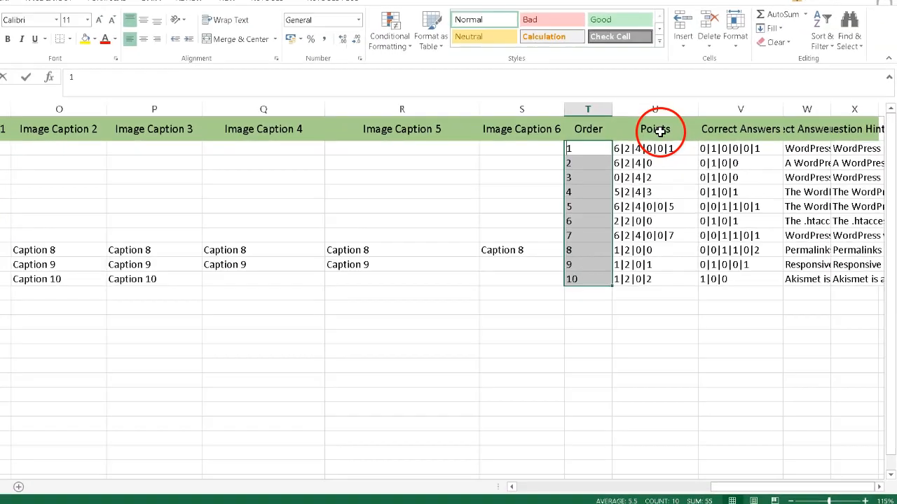
Examine the Points and Correct Answers columns, including the correct answer coding of the first question.
{"action": "left_click", "coordinate": [686, 142]}
{"action": "left_click", "coordinate": [675, 157]}
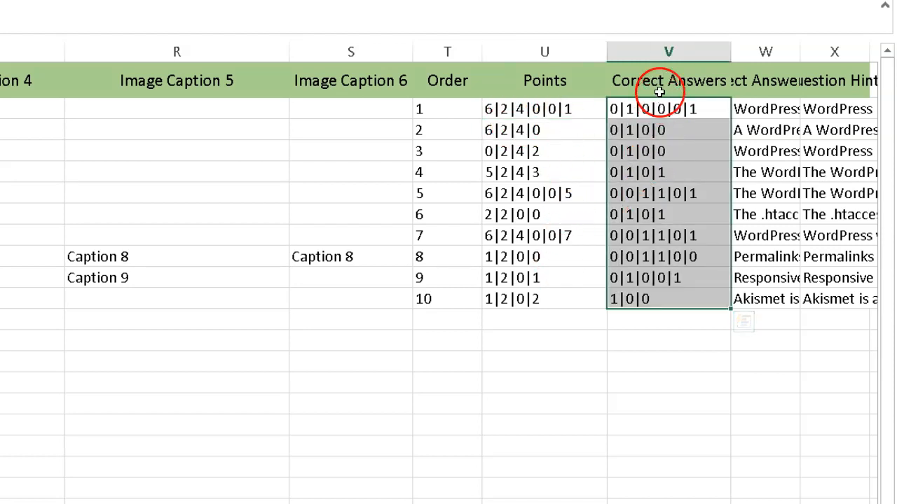
{"action": "left_click_drag", "start_coordinate": [659, 91], "coordinate": [646, 306]}
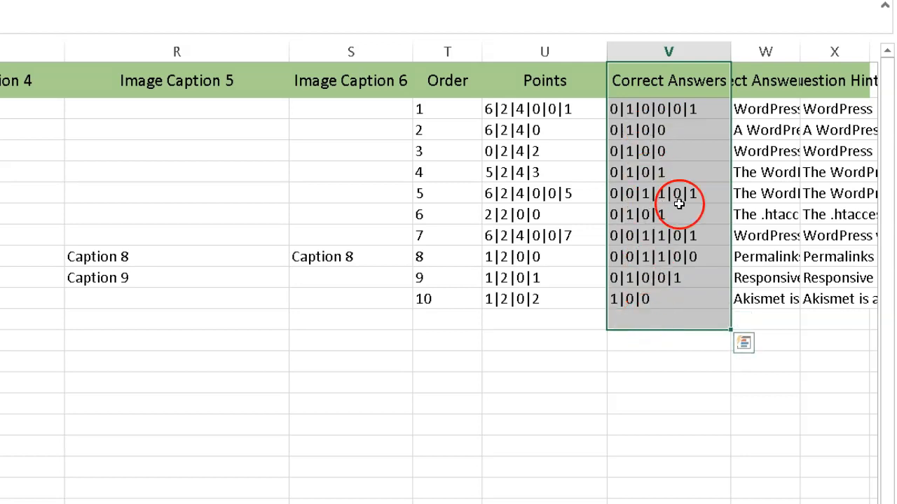
{"action": "left_click", "coordinate": [659, 112]}
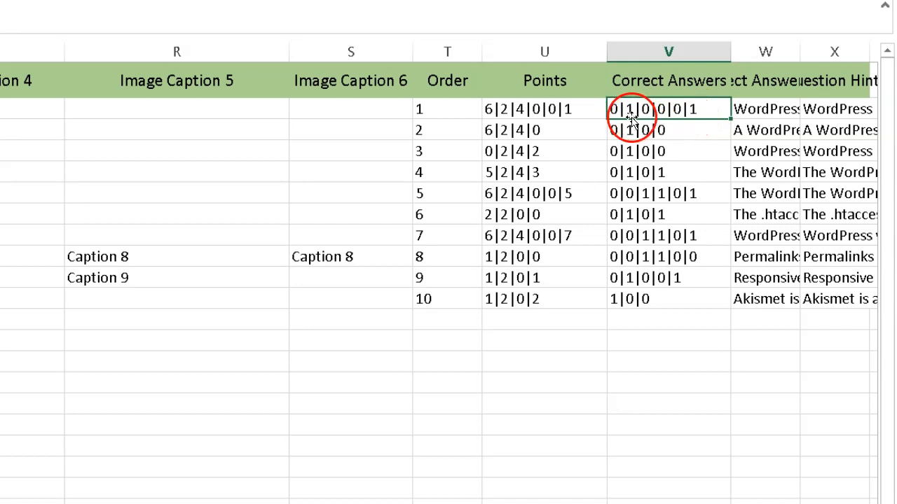
Examine the Correct Answers codes of the second and third questions, and the Correct Answer Info, Question Hints and Quiz Title columns.
{"action": "left_click", "coordinate": [651, 133]}
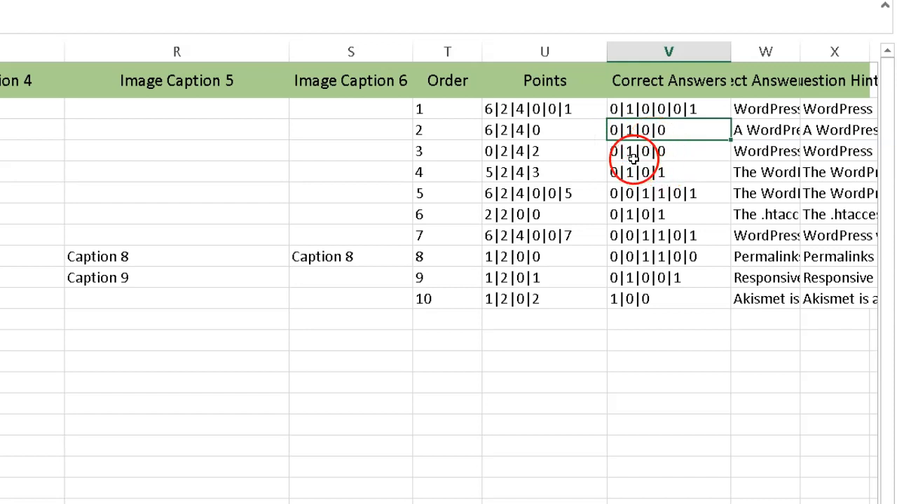
{"action": "left_click", "coordinate": [634, 153]}
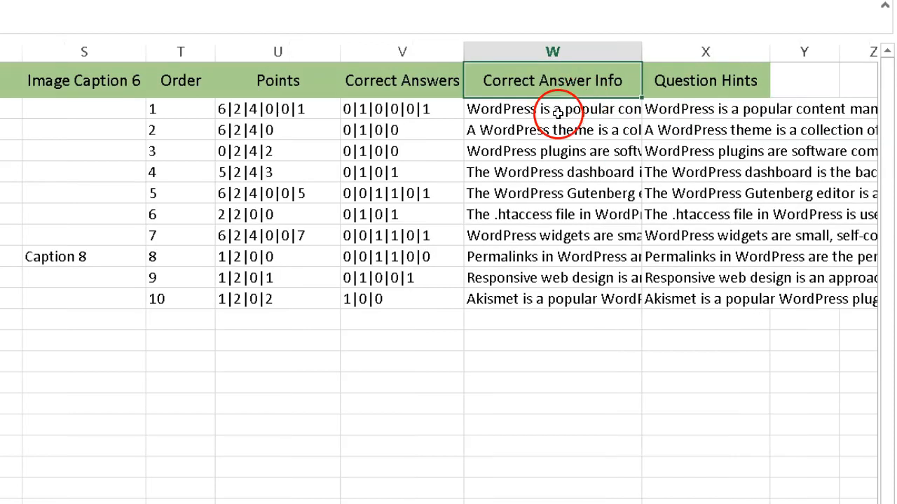
{"action": "left_click_drag", "start_coordinate": [557, 112], "coordinate": [562, 317]}
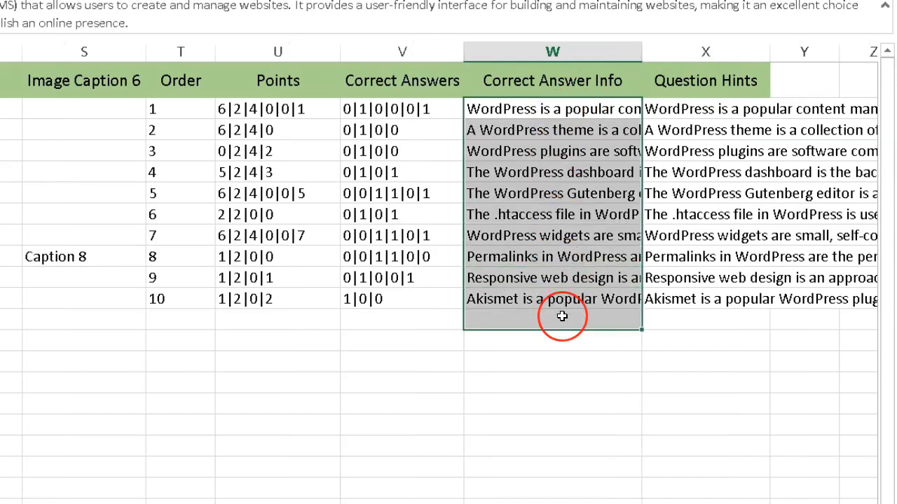
{"action": "left_click", "coordinate": [526, 80]}
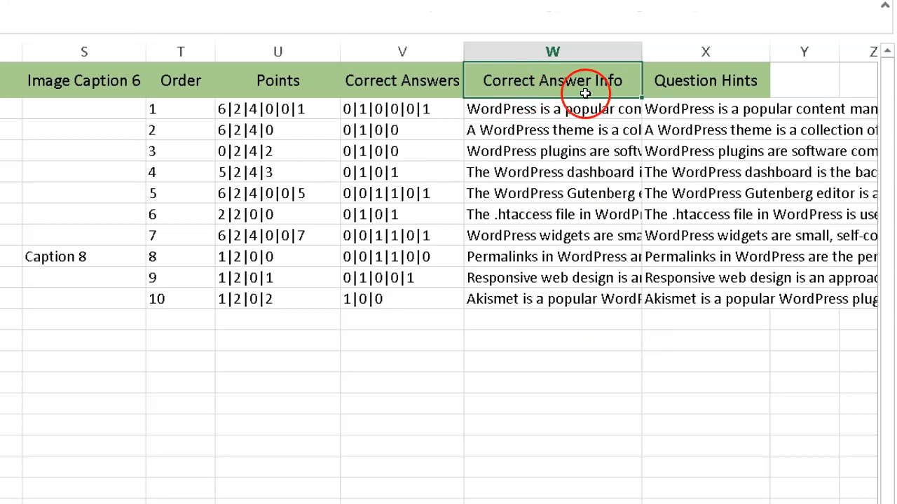
{"action": "left_click", "coordinate": [698, 91]}
{"action": "left_click_drag", "start_coordinate": [704, 118], "coordinate": [699, 326]}
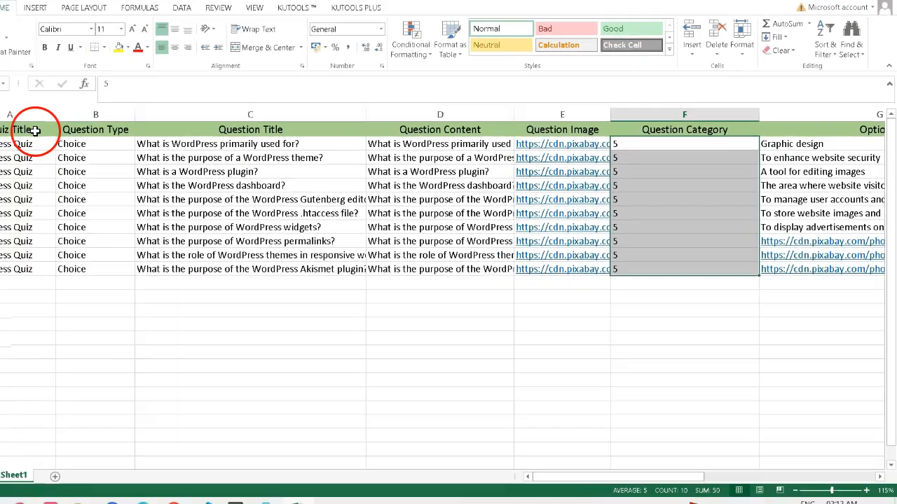
{"action": "left_click_drag", "start_coordinate": [62, 135], "coordinate": [86, 280]}
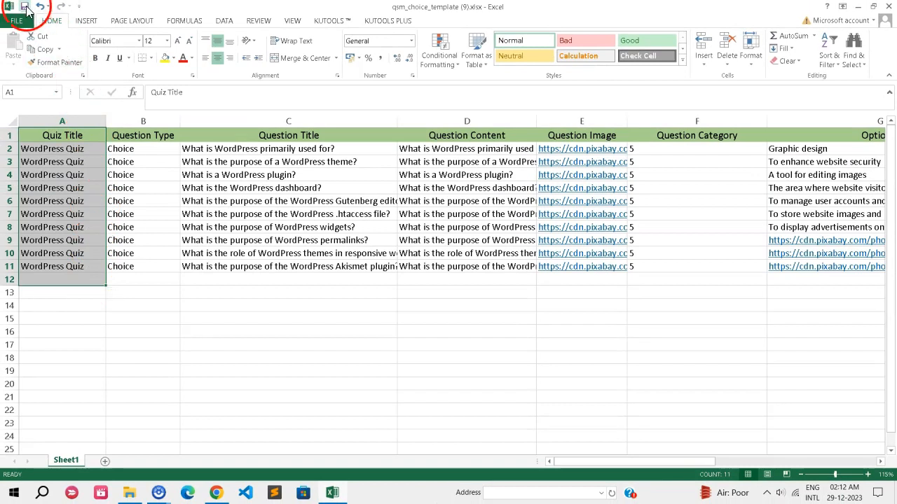
Save the template, switch to Chrome and import qsm_choice_template (9).xlsx from the recent downloads through QSM - Quiz Importer.
{"action": "left_click", "coordinate": [858, 7]}
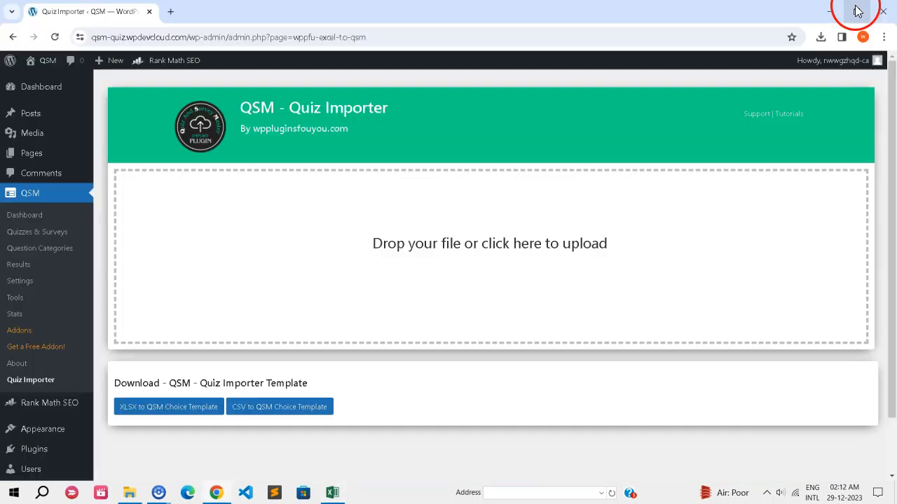
{"action": "left_click", "coordinate": [820, 36]}
{"action": "left_click_drag", "start_coordinate": [755, 91], "coordinate": [555, 279]}
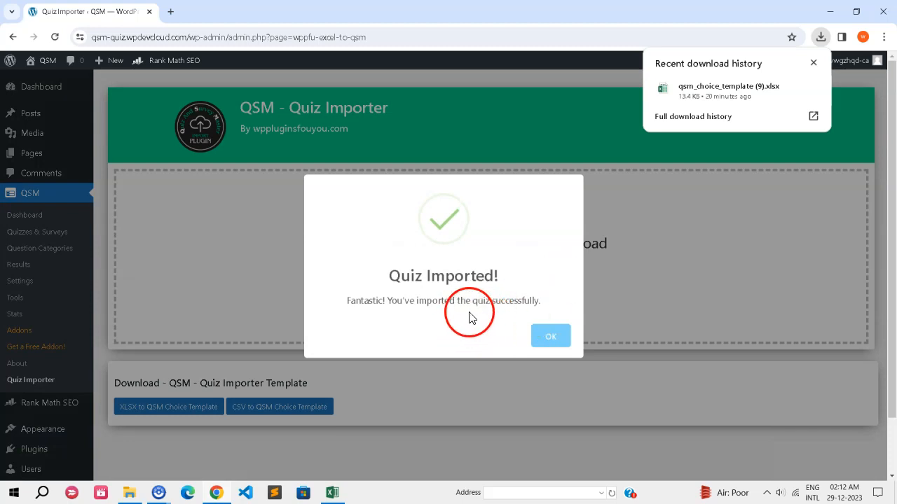
{"action": "left_click", "coordinate": [553, 341]}
Open the imported WordPress Quiz from Quizzes & Surveys for editing and expand the question "What is WordPress primarily used for?".
{"action": "left_click", "coordinate": [40, 232]}
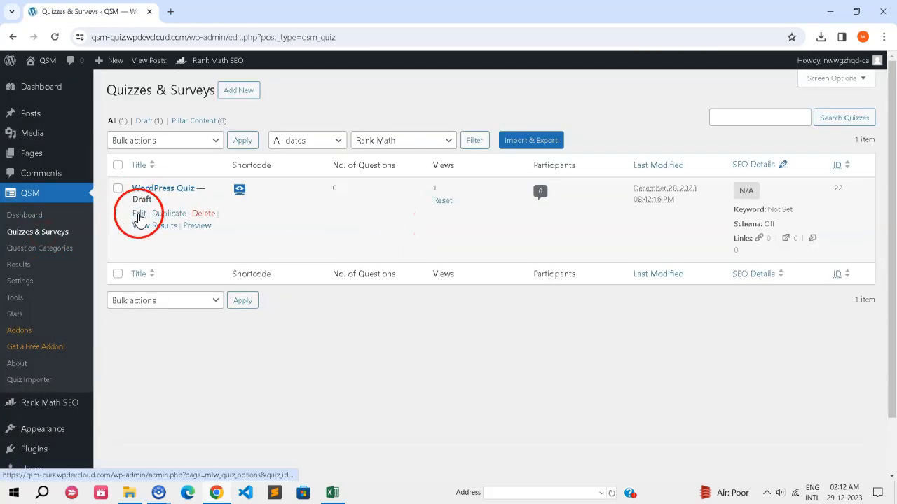
{"action": "left_click", "coordinate": [136, 270]}
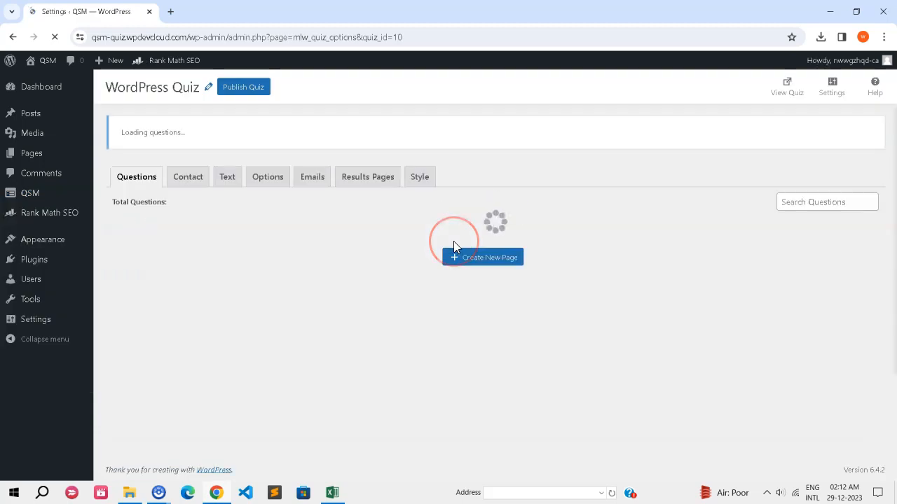
{"action": "scroll", "coordinate": [464, 329], "scroll_direction": "down", "scroll_amount": 2}
{"action": "scroll", "coordinate": [465, 330], "scroll_direction": "up", "scroll_amount": 2}
{"action": "left_click", "coordinate": [772, 241]}
{"action": "scroll", "coordinate": [456, 273], "scroll_direction": "down", "scroll_amount": 1}
{"action": "scroll", "coordinate": [554, 312], "scroll_direction": "down", "scroll_amount": 6}
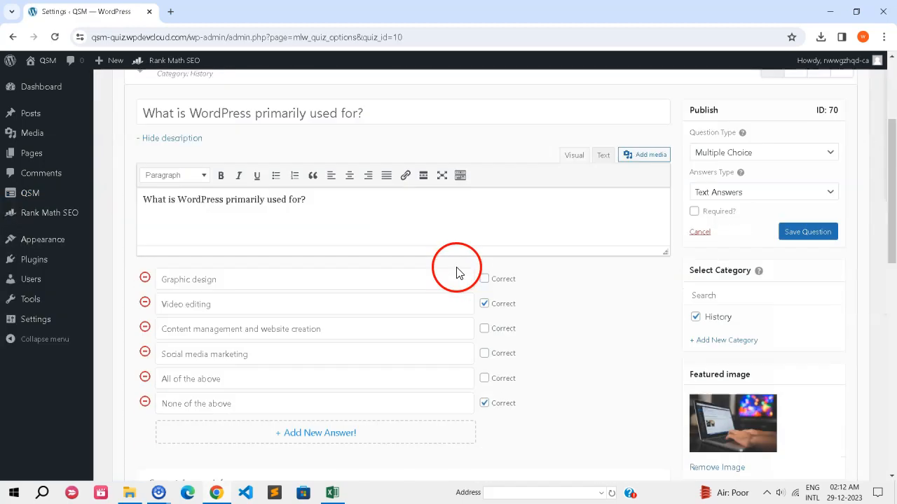
Expand the first question's Correct Answer Info and Hint sections and check their imported text.
{"action": "left_click", "coordinate": [655, 196]}
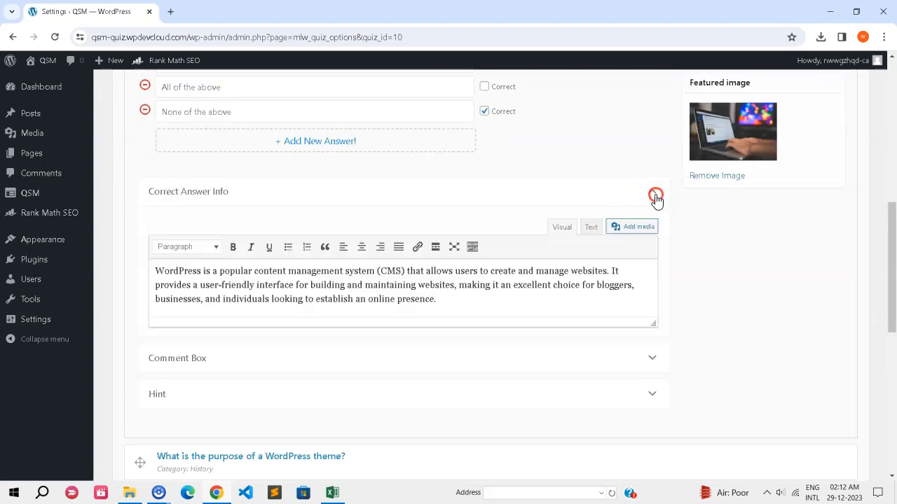
{"action": "left_click", "coordinate": [646, 392]}
{"action": "left_click_drag", "start_coordinate": [216, 427], "coordinate": [404, 429]}
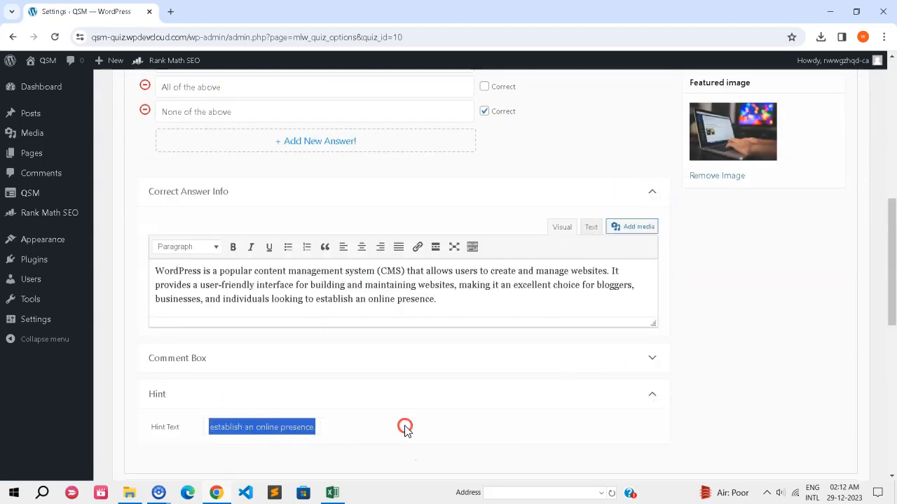
Open the question "What is a WordPress plugin?" and review its answers and correct-answer marks.
{"action": "scroll", "coordinate": [448, 434], "scroll_direction": "down", "scroll_amount": 4}
{"action": "left_click", "coordinate": [771, 247]}
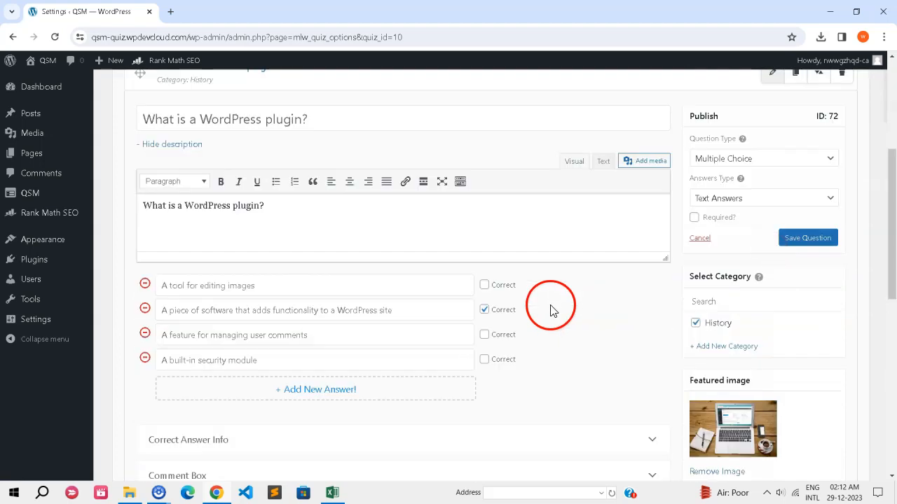
{"action": "scroll", "coordinate": [617, 374], "scroll_direction": "down", "scroll_amount": 8}
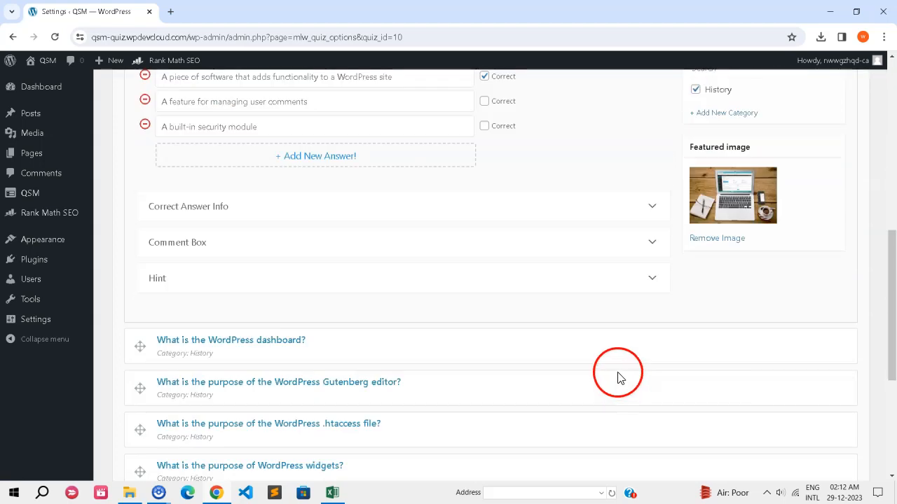
Open the question "What is the purpose of WordPress widgets?" and review its title and rich answers.
{"action": "left_click", "coordinate": [772, 212]}
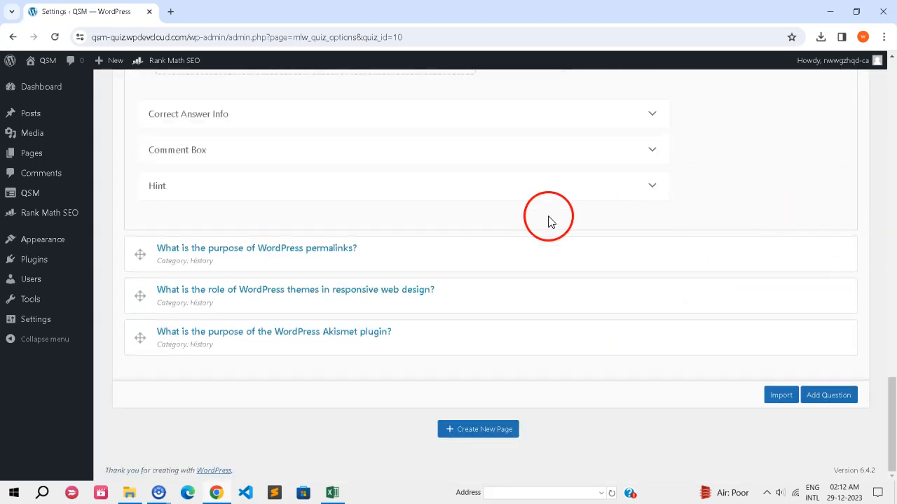
{"action": "scroll", "coordinate": [586, 212], "scroll_direction": "up", "scroll_amount": 10}
{"action": "scroll", "coordinate": [392, 266], "scroll_direction": "up", "scroll_amount": 3}
{"action": "triple_click", "coordinate": [330, 245]}
{"action": "scroll", "coordinate": [691, 334], "scroll_direction": "down", "scroll_amount": 7}
{"action": "scroll", "coordinate": [660, 340], "scroll_direction": "down", "scroll_amount": 6}
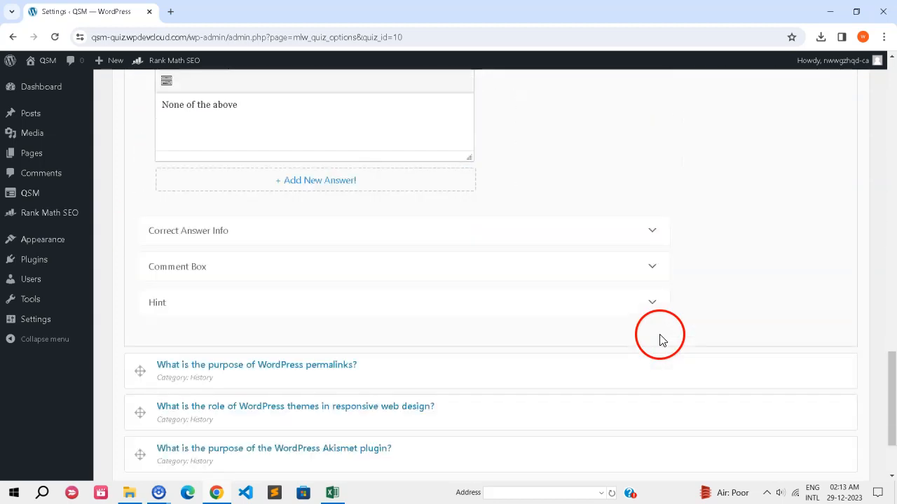
Open the question "What is the purpose of WordPress permalinks?" and check its image answers, captions and correct-answer marks.
{"action": "left_click", "coordinate": [772, 255]}
{"action": "scroll", "coordinate": [547, 305], "scroll_direction": "up", "scroll_amount": 6}
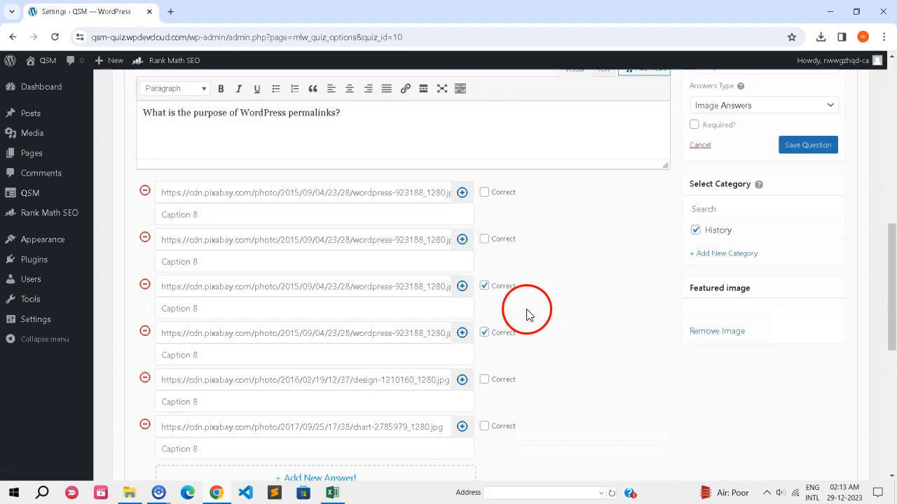
{"action": "scroll", "coordinate": [596, 356], "scroll_direction": "down", "scroll_amount": 3}
{"action": "scroll", "coordinate": [551, 296], "scroll_direction": "up", "scroll_amount": 4}
{"action": "scroll", "coordinate": [266, 260], "scroll_direction": "down", "scroll_amount": 3}
{"action": "left_click_drag", "start_coordinate": [199, 157], "coordinate": [154, 158]}
{"action": "left_click_drag", "start_coordinate": [199, 203], "coordinate": [161, 203]}
{"action": "left_click_drag", "start_coordinate": [199, 250], "coordinate": [150, 251]}
{"action": "left_click_drag", "start_coordinate": [198, 298], "coordinate": [162, 298]}
{"action": "scroll", "coordinate": [260, 354], "scroll_direction": "up", "scroll_amount": 1}
Open the question on WordPress themes in responsive web design and check the captions and correct marks of its image answers.
{"action": "scroll", "coordinate": [596, 354], "scroll_direction": "down", "scroll_amount": 6}
{"action": "mouse_move", "coordinate": [716, 290]}
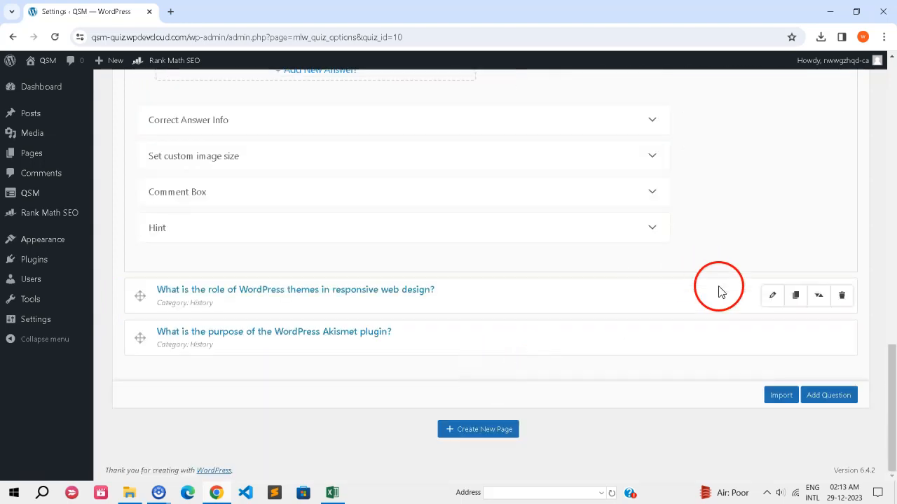
{"action": "left_click", "coordinate": [771, 296]}
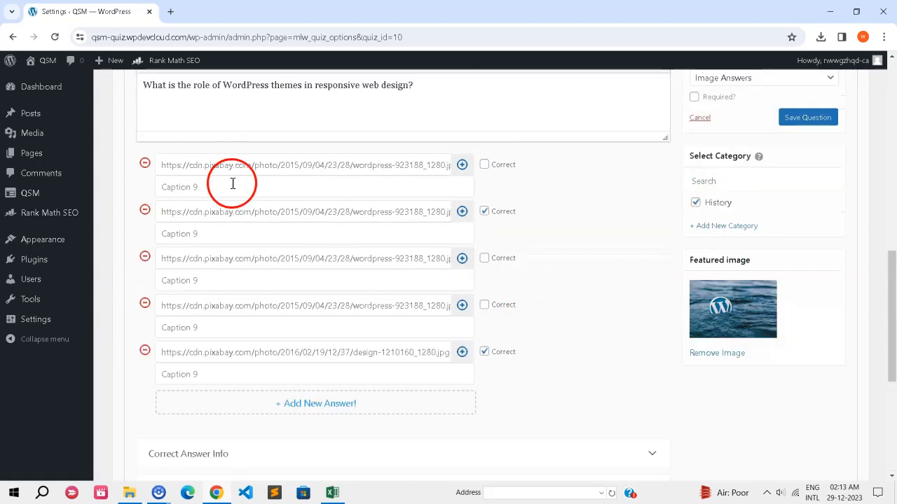
{"action": "left_click_drag", "start_coordinate": [201, 240], "coordinate": [162, 238]}
{"action": "left_click_drag", "start_coordinate": [199, 283], "coordinate": [161, 285]}
{"action": "left_click", "coordinate": [200, 314]}
{"action": "left_click_drag", "start_coordinate": [198, 329], "coordinate": [159, 333]}
{"action": "left_click", "coordinate": [208, 386]}
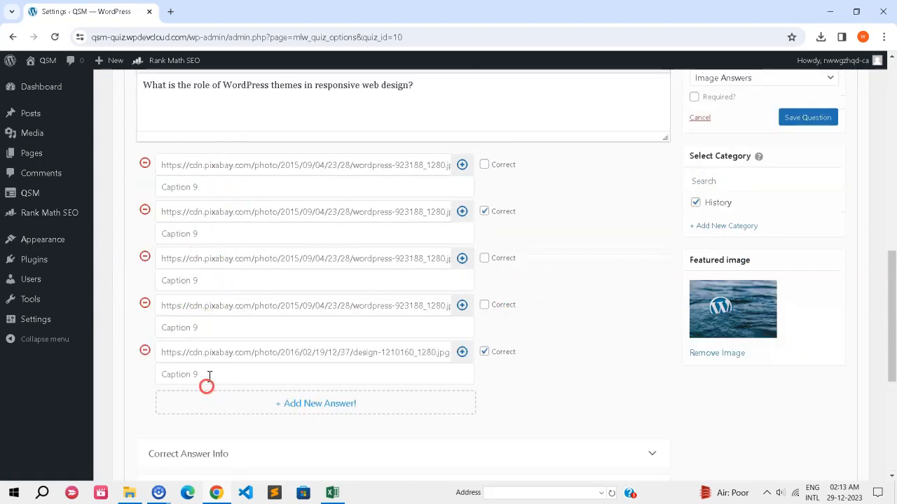
{"action": "left_click", "coordinate": [491, 210]}
Open the WordPress Akismet plugin question and check its title, image answers, Correct Answer Info and Hint text.
{"action": "scroll", "coordinate": [607, 358], "scroll_direction": "down", "scroll_amount": 4}
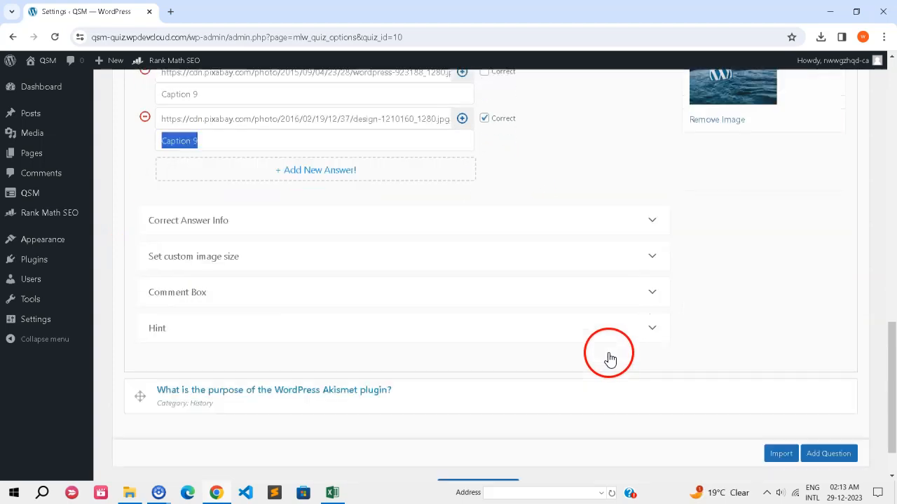
{"action": "left_click", "coordinate": [767, 340]}
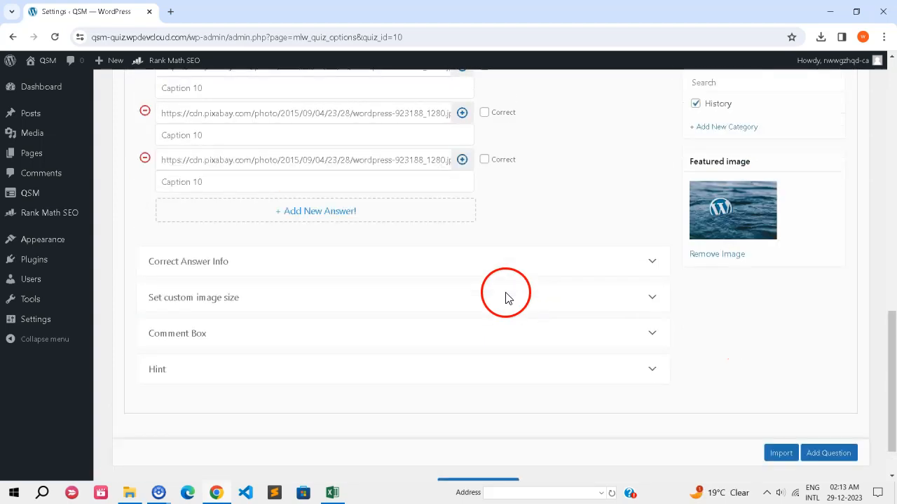
{"action": "left_click", "coordinate": [641, 260]}
{"action": "left_click", "coordinate": [639, 359]}
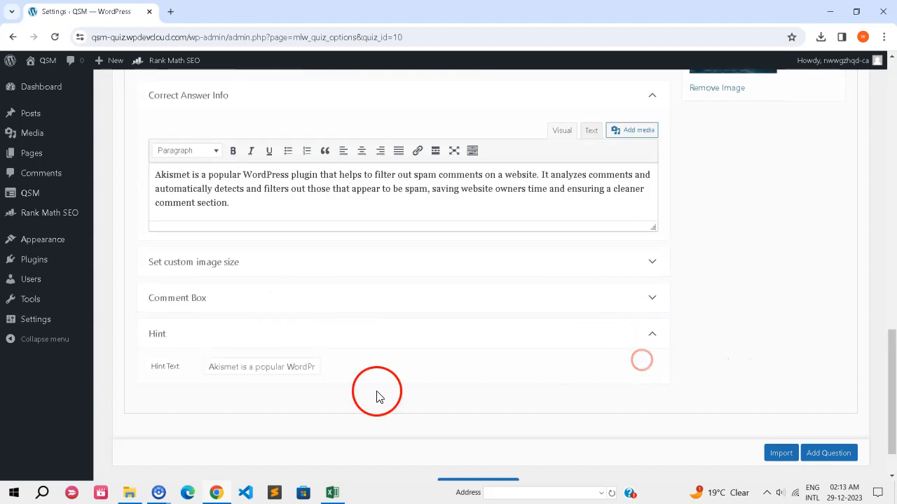
{"action": "scroll", "coordinate": [394, 344], "scroll_direction": "up", "scroll_amount": 7}
{"action": "left_click_drag", "start_coordinate": [463, 202], "coordinate": [108, 191]}
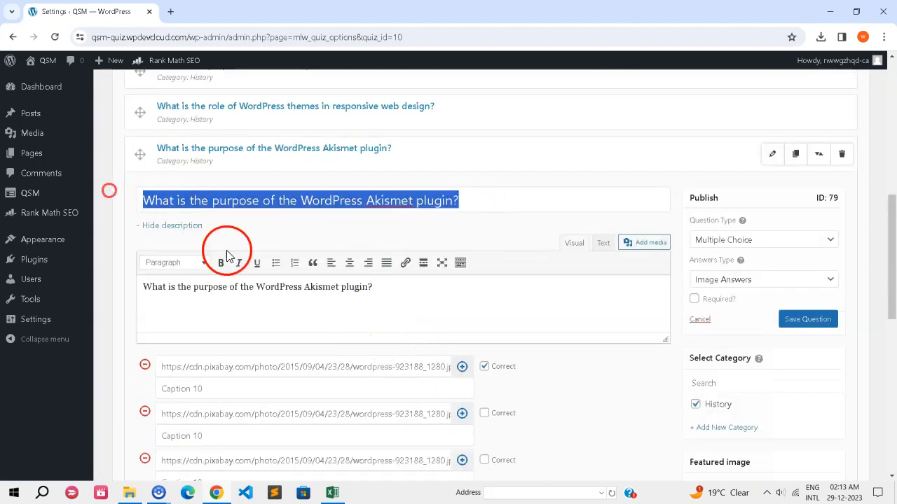
{"action": "scroll", "coordinate": [491, 335], "scroll_direction": "down", "scroll_amount": 3}
In the quiz's display options, show the progress bar, enable the questions-per-page limit and save the changes.
{"action": "scroll", "coordinate": [718, 361], "scroll_direction": "up", "scroll_amount": 10}
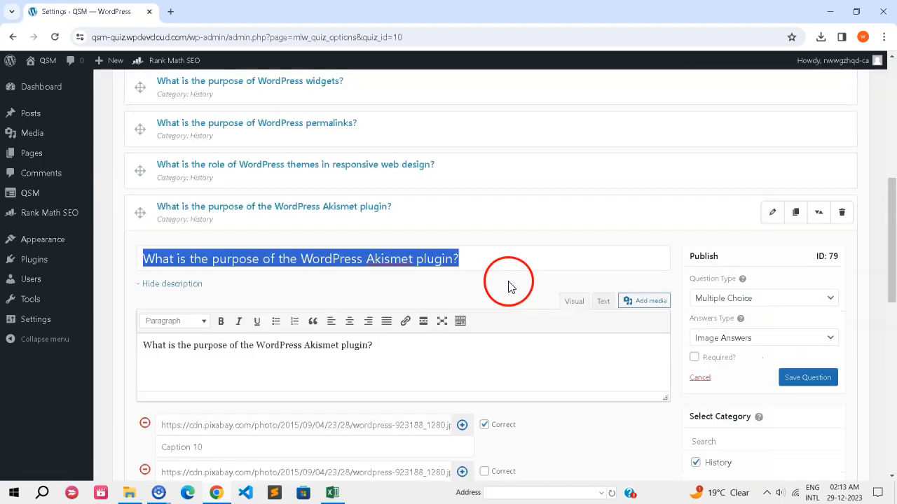
{"action": "left_click", "coordinate": [270, 133]}
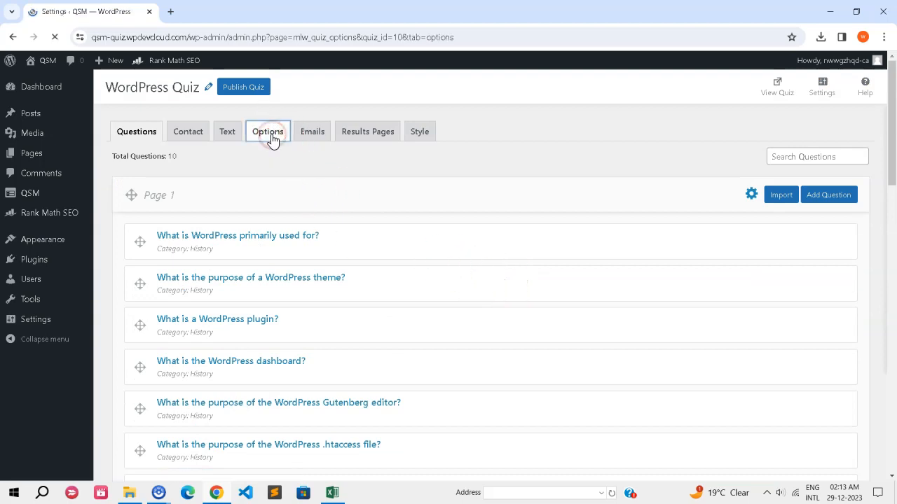
{"action": "left_click", "coordinate": [248, 165]}
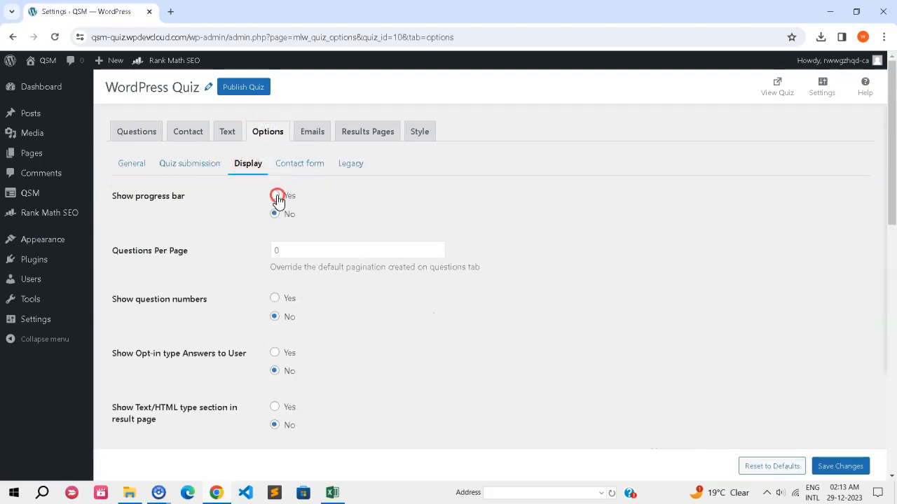
{"action": "scroll", "coordinate": [687, 324], "scroll_direction": "down", "scroll_amount": 3}
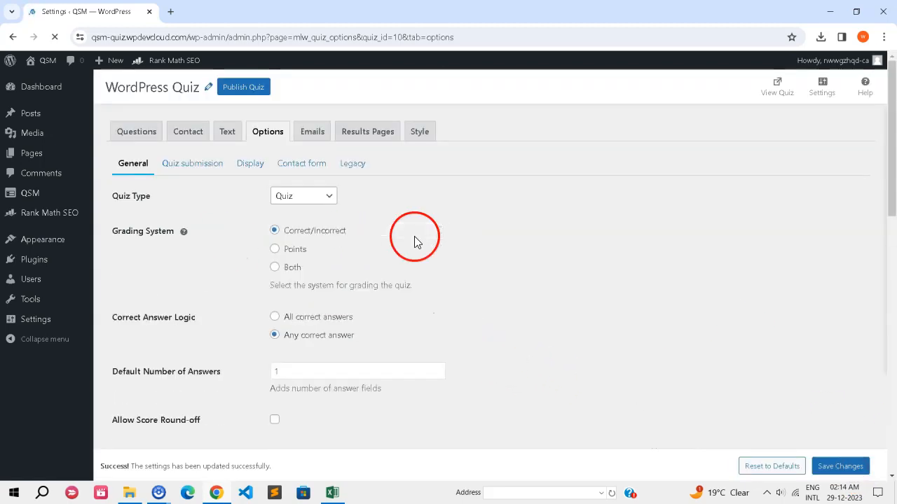
Publish the WordPress Quiz and copy its shortcode from the Quizzes & Surveys list.
{"action": "left_click", "coordinate": [246, 88]}
{"action": "left_click", "coordinate": [137, 167]}
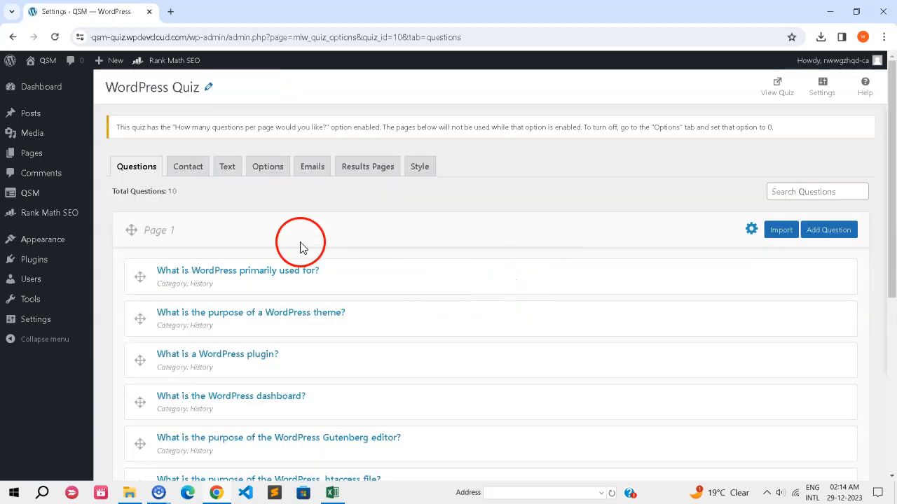
{"action": "mouse_move", "coordinate": [31, 203]}
{"action": "left_click", "coordinate": [120, 210]}
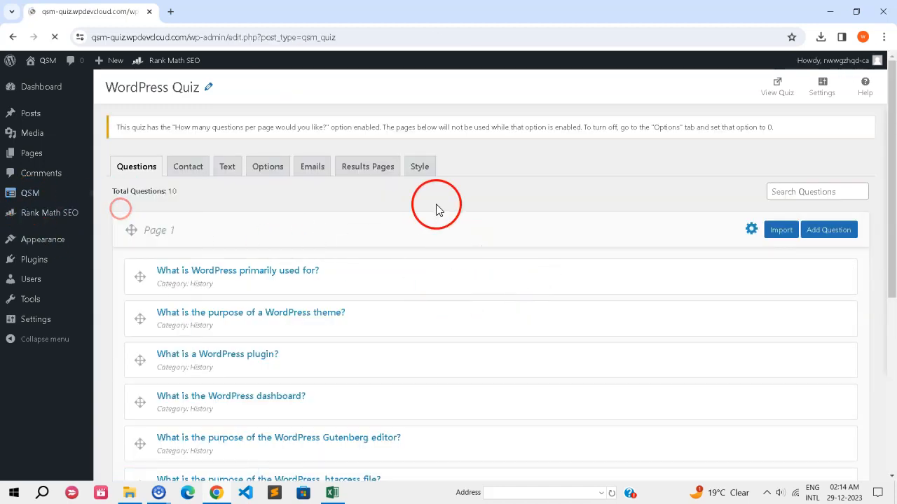
{"action": "left_click", "coordinate": [239, 190]}
{"action": "triple_click", "coordinate": [348, 244]}
{"action": "right_click", "coordinate": [380, 246]}
{"action": "left_click", "coordinate": [400, 292]}
{"action": "left_click", "coordinate": [604, 211]}
Create a new WordPress page titled "QSM Quiz".
{"action": "mouse_move", "coordinate": [84, 153]}
{"action": "left_click", "coordinate": [121, 170]}
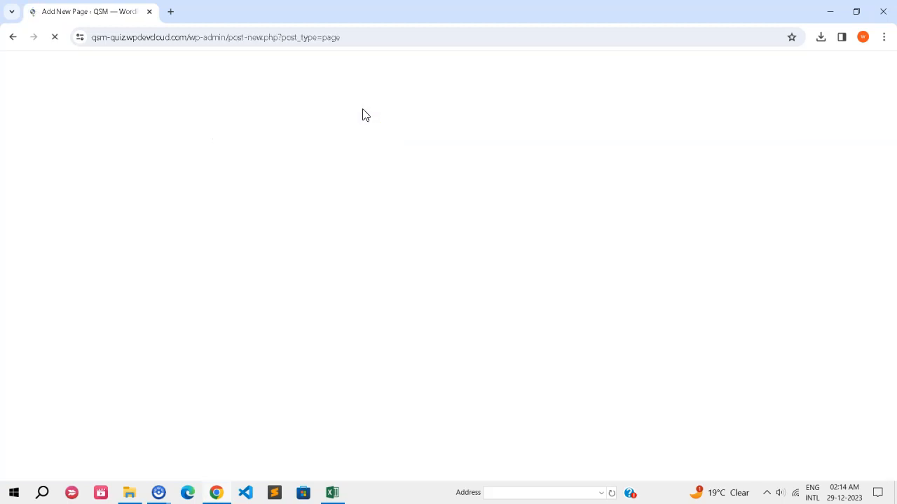
{"action": "left_click", "coordinate": [337, 176]}
{"action": "type", "text": "QSM Quiz"}
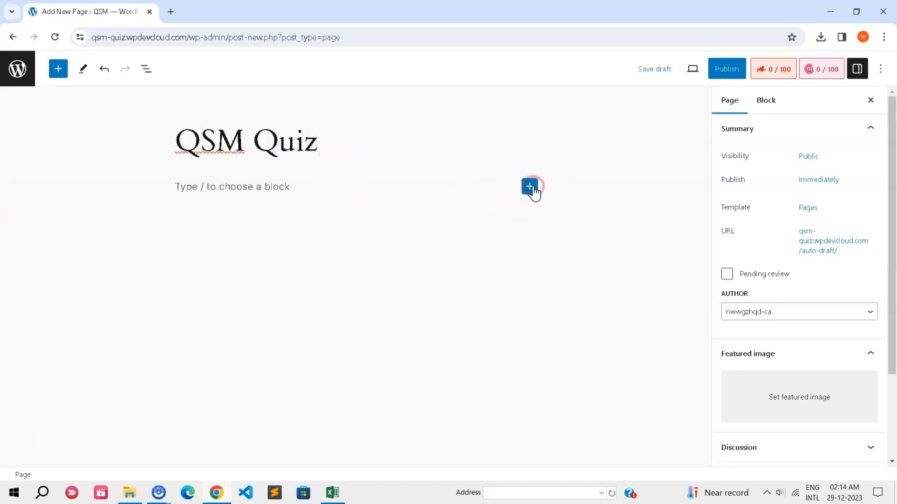
Add a block containing the copied quiz shortcode below the page title and publish the page.
{"action": "left_click", "coordinate": [532, 187]}
{"action": "left_click", "coordinate": [630, 281]}
{"action": "key", "text": "ctrl+v"}
{"action": "left_click", "coordinate": [721, 70]}
{"action": "left_click", "coordinate": [718, 75]}
{"action": "left_click", "coordinate": [718, 75]}
{"action": "left_click", "coordinate": [789, 74]}
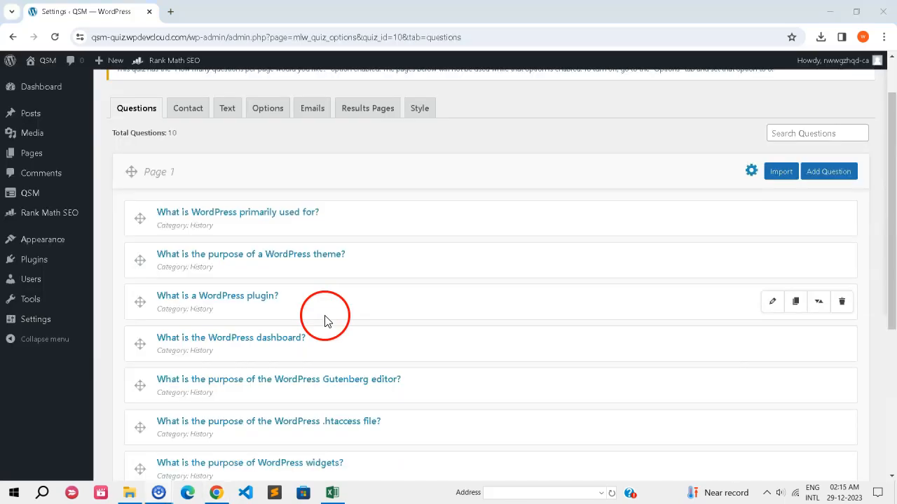
{"action": "scroll", "coordinate": [324, 401], "scroll_direction": "down", "scroll_amount": 3}
{"action": "scroll", "coordinate": [324, 401], "scroll_direction": "up", "scroll_amount": 3}
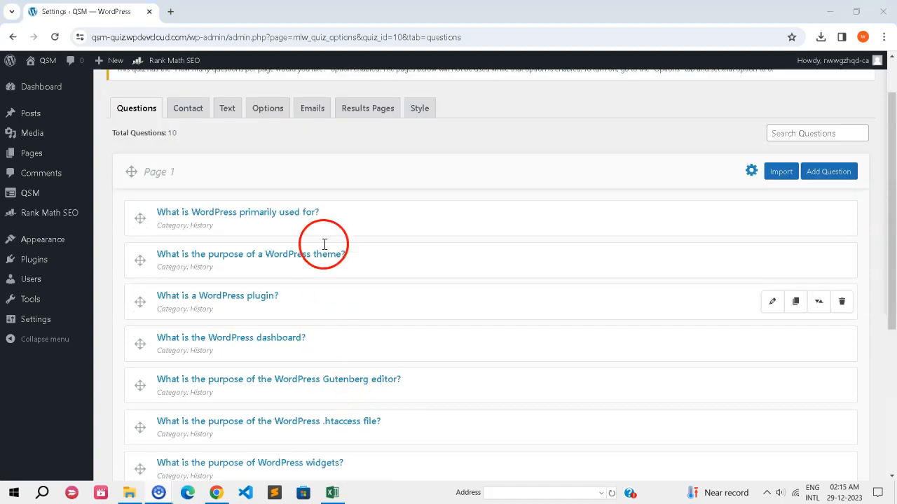
Review the imported questions listed on the quiz's first page.
{"action": "scroll", "coordinate": [312, 364], "scroll_direction": "down", "scroll_amount": 3}
{"action": "scroll", "coordinate": [304, 434], "scroll_direction": "up", "scroll_amount": 4}
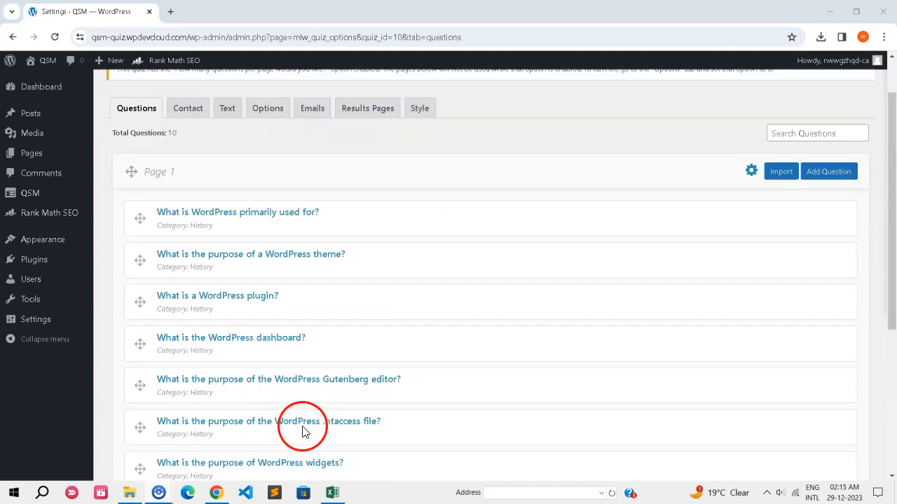
{"action": "scroll", "coordinate": [302, 427], "scroll_direction": "down", "scroll_amount": 3}
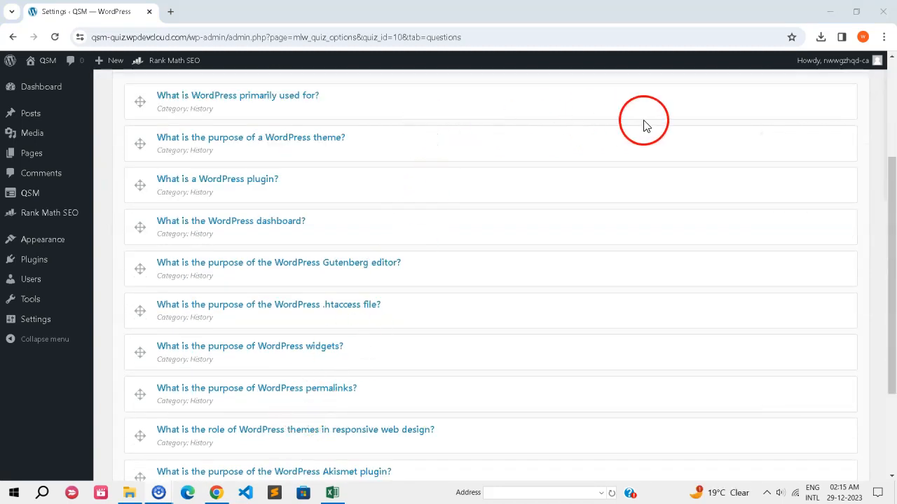
{"action": "left_click", "coordinate": [775, 110]}
{"action": "left_click", "coordinate": [594, 255]}
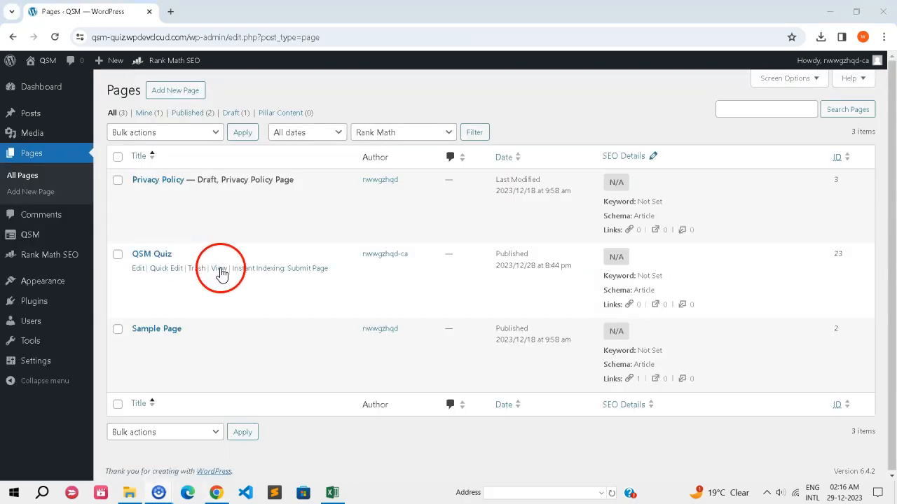
Open the published "QSM Quiz" page in a new browser tab from the WordPress pages list.
{"action": "right_click", "coordinate": [219, 272]}
{"action": "left_click", "coordinate": [238, 280]}
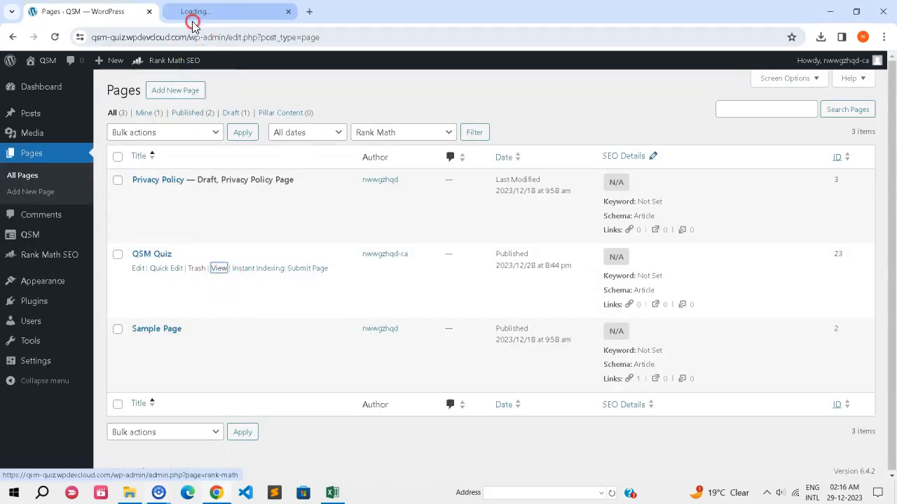
{"action": "left_click", "coordinate": [192, 15]}
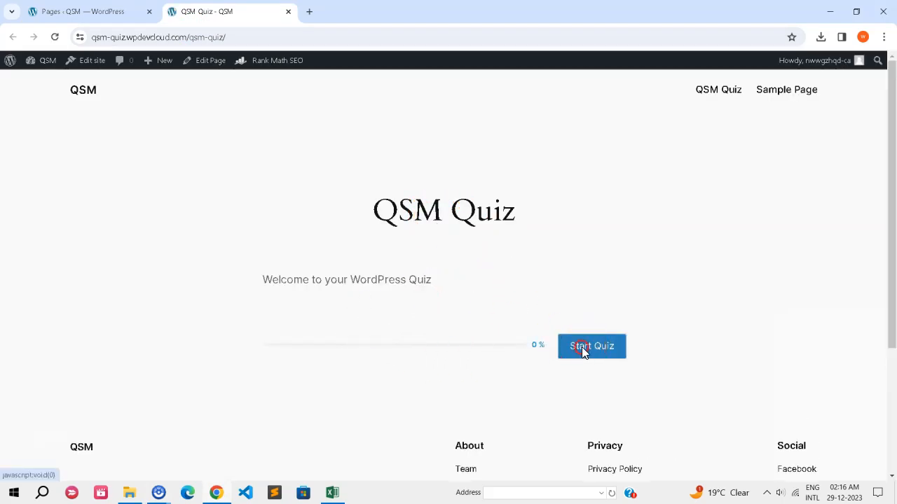
Start the quiz and answer the first two questions with "Graphic design" and "To enhance website security", viewing the first question's hint.
{"action": "left_click", "coordinate": [581, 350]}
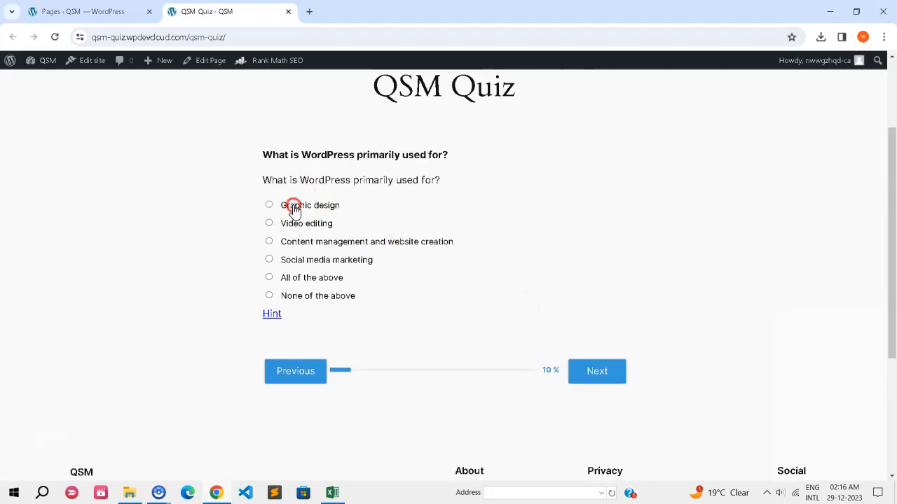
{"action": "mouse_move", "coordinate": [268, 317]}
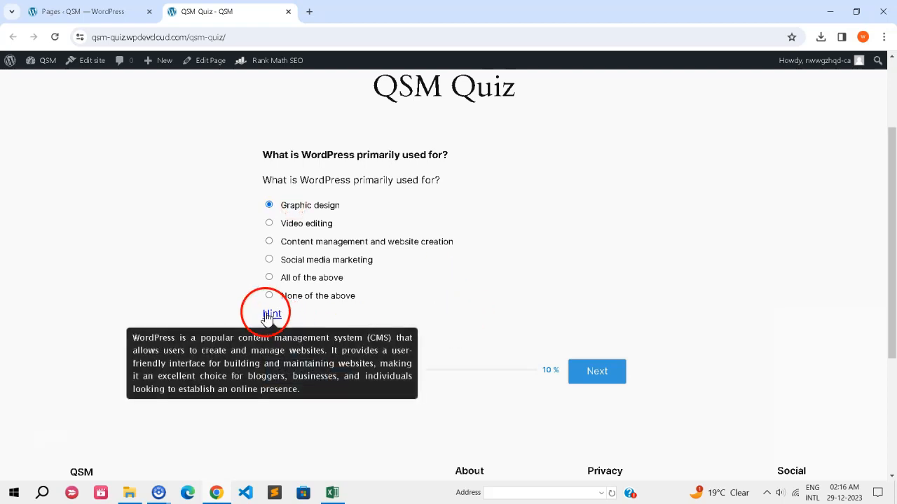
{"action": "left_click", "coordinate": [591, 369]}
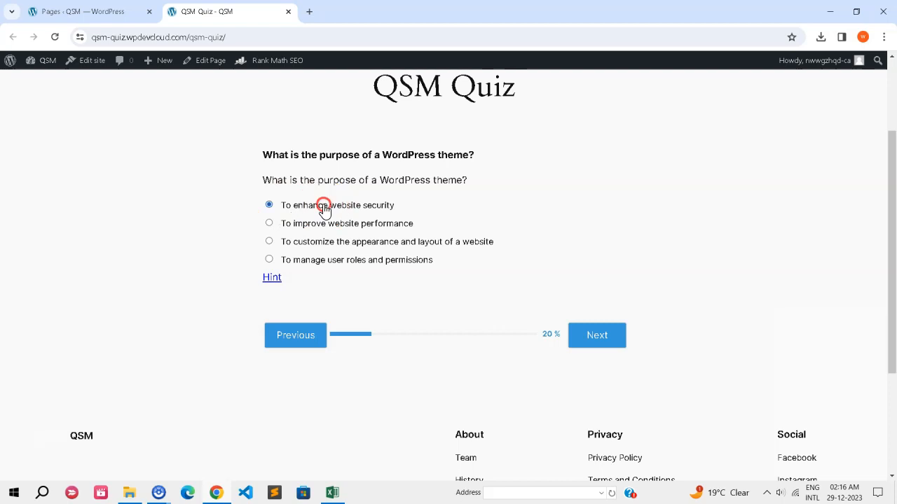
{"action": "left_click", "coordinate": [586, 345]}
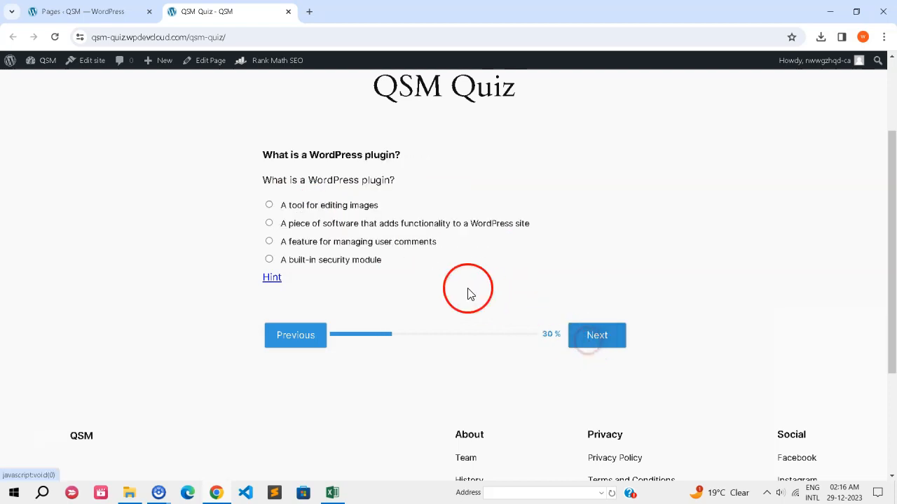
Answer the plugin question with "A feature for managing user comments" and the dashboard question with "The control panel for managing a WordPress site".
{"action": "left_click", "coordinate": [590, 339]}
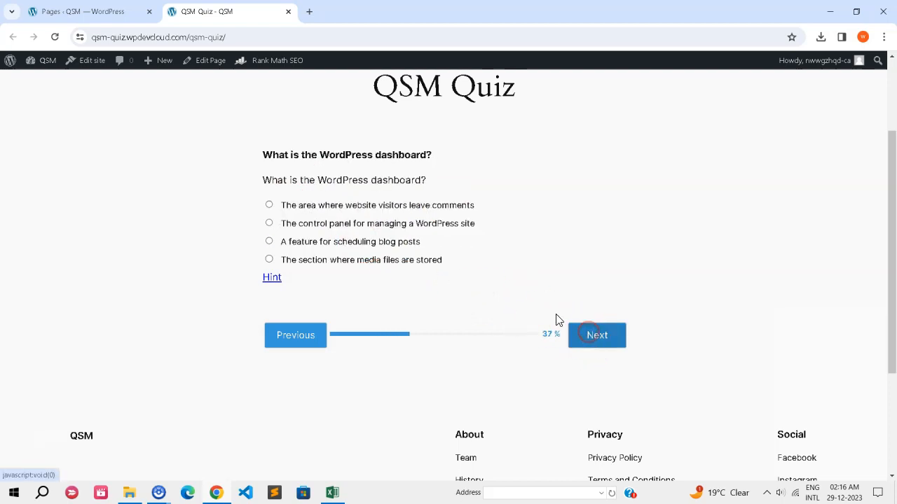
{"action": "left_click", "coordinate": [390, 225]}
{"action": "left_click", "coordinate": [598, 335]}
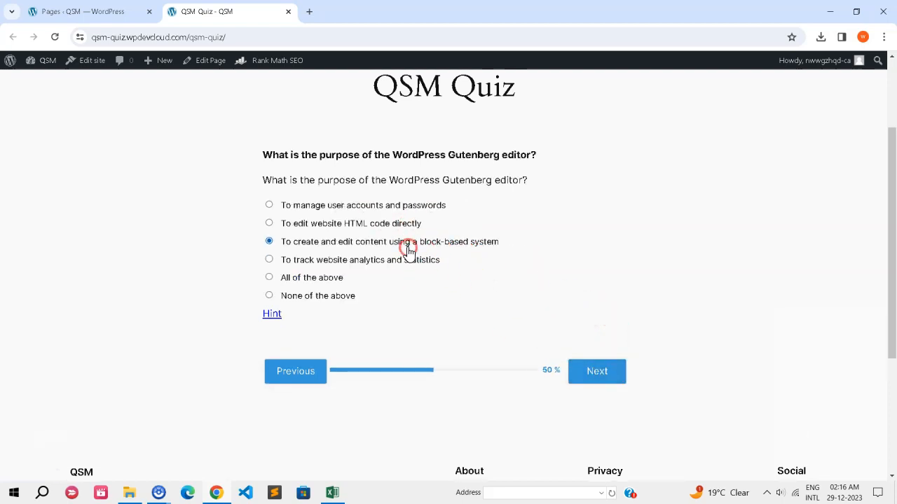
Answer the Gutenberg, .htaccess and widgets questions with "To track website analytics and statistics", "To store website images and media files" and "To manage user comments and feedback".
{"action": "left_click", "coordinate": [585, 354]}
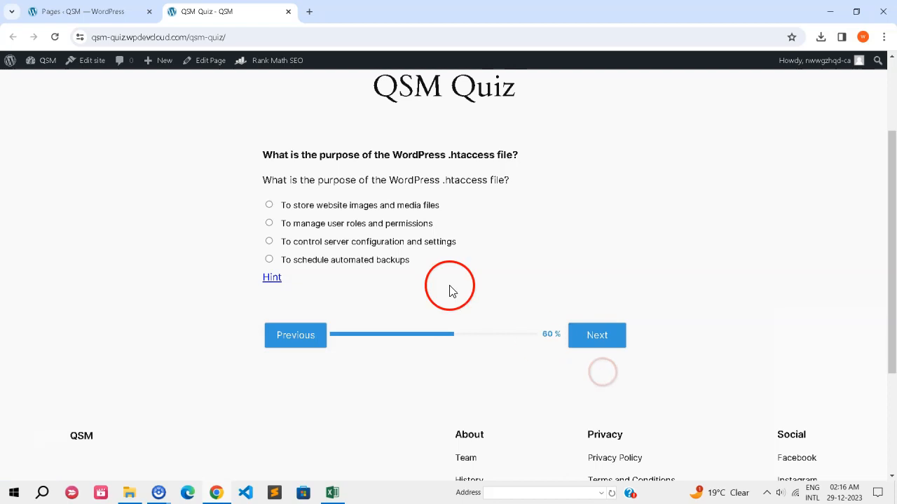
{"action": "left_click", "coordinate": [594, 339]}
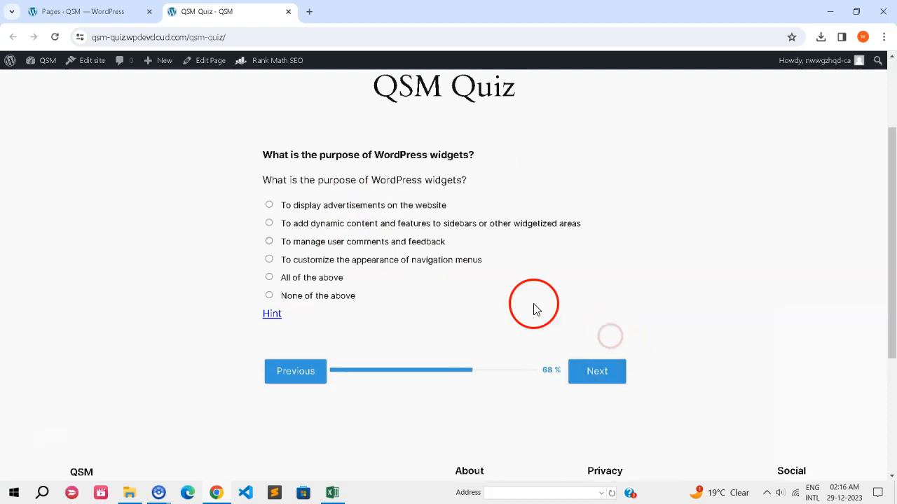
{"action": "left_click", "coordinate": [598, 354]}
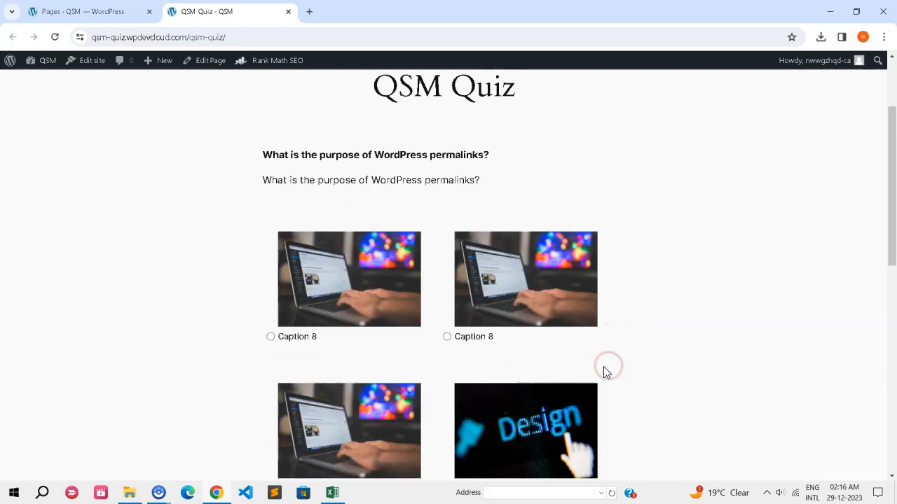
Look over the image options of the permalinks question, choose the first image and advance to the next question.
{"action": "scroll", "coordinate": [418, 352], "scroll_direction": "down", "scroll_amount": 5}
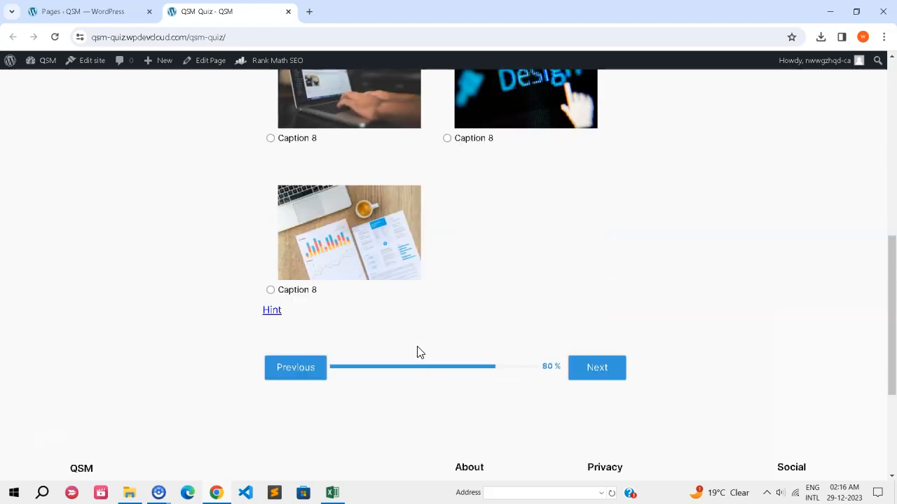
{"action": "scroll", "coordinate": [413, 352], "scroll_direction": "up", "scroll_amount": 4}
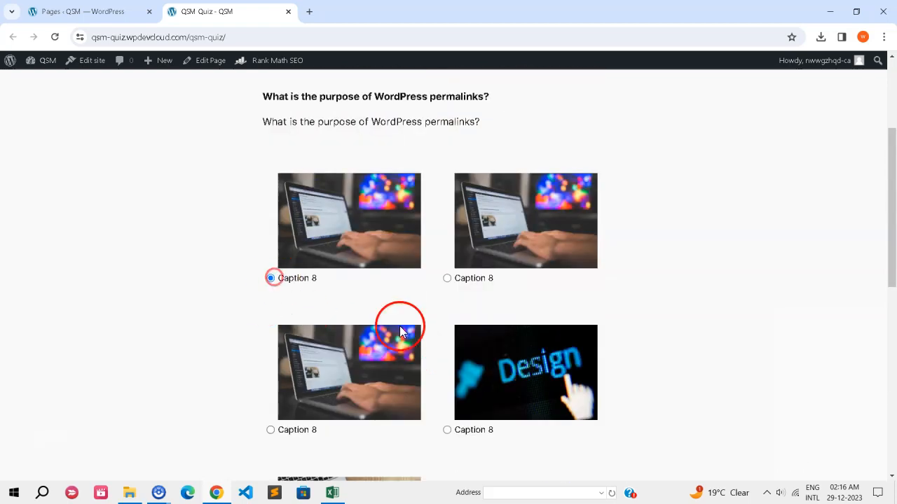
{"action": "scroll", "coordinate": [482, 383], "scroll_direction": "down", "scroll_amount": 3}
{"action": "left_click", "coordinate": [582, 477]}
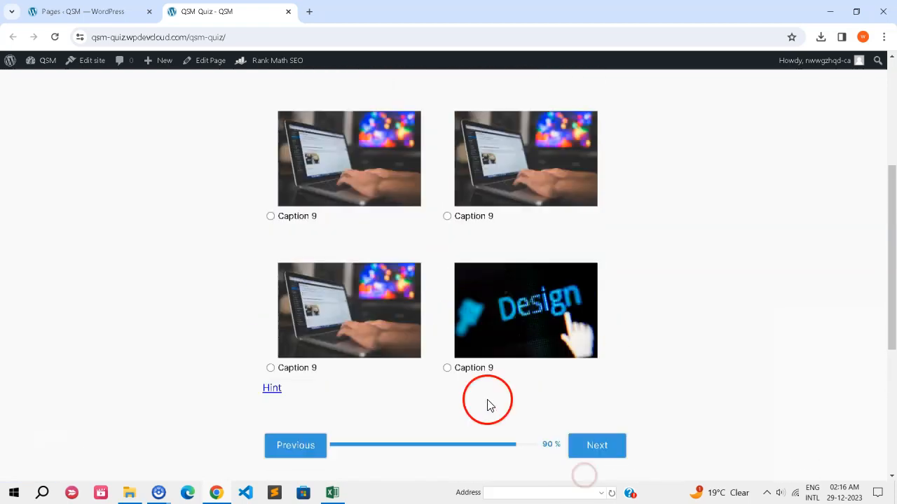
Choose the second image for the question about themes in responsive web design and advance to the last question.
{"action": "scroll", "coordinate": [453, 348], "scroll_direction": "down", "scroll_amount": 3}
{"action": "left_click", "coordinate": [447, 162]}
{"action": "left_click", "coordinate": [595, 390]}
Choose an image answer for the last question and submit the quiz.
{"action": "left_click", "coordinate": [459, 346]}
{"action": "scroll", "coordinate": [504, 357], "scroll_direction": "down", "scroll_amount": 3}
{"action": "left_click", "coordinate": [590, 414]}
{"action": "left_click", "coordinate": [544, 393]}
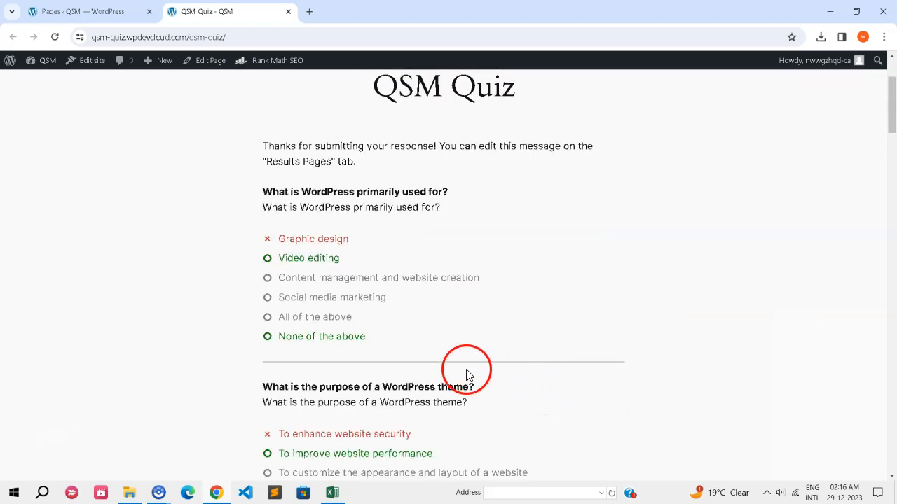
Review the quiz results page from the first to the last question, comparing the selected answers with the correct ones.
{"action": "left_click_drag", "start_coordinate": [268, 189], "coordinate": [483, 194]}
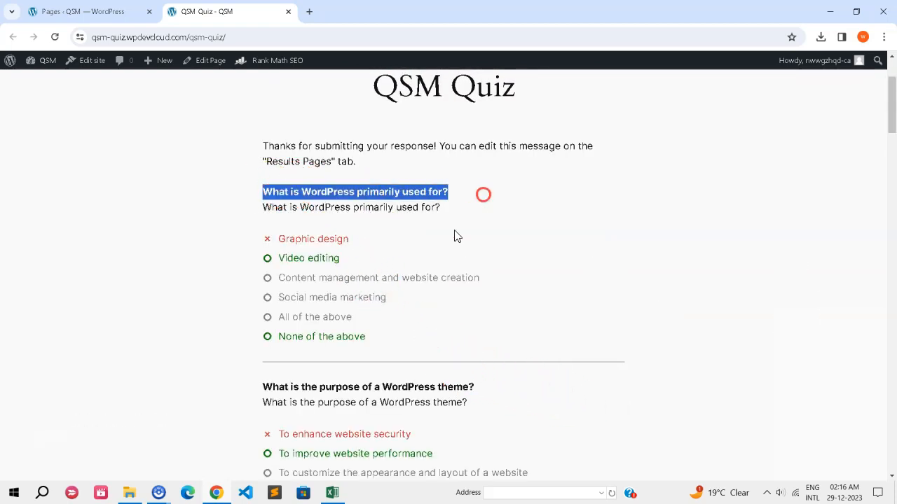
{"action": "left_click", "coordinate": [416, 330]}
{"action": "scroll", "coordinate": [417, 330], "scroll_direction": "down", "scroll_amount": 6}
{"action": "scroll", "coordinate": [418, 333], "scroll_direction": "down", "scroll_amount": 10}
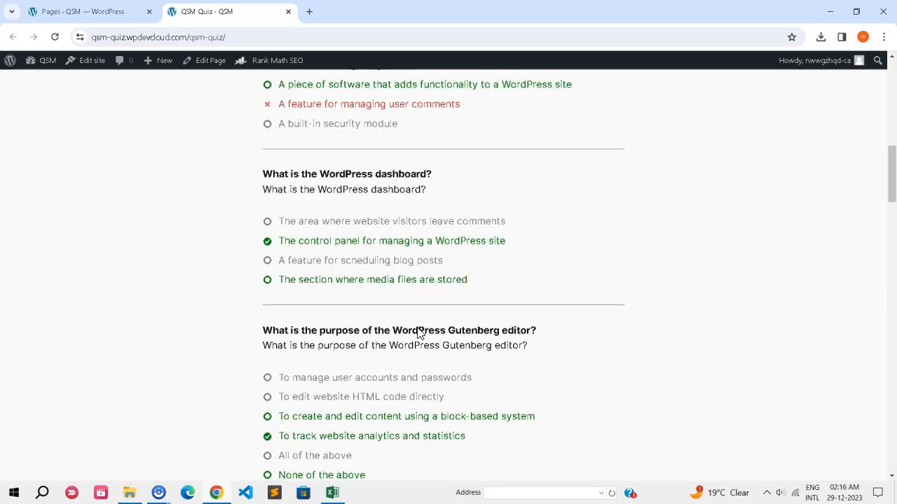
{"action": "scroll", "coordinate": [419, 334], "scroll_direction": "down", "scroll_amount": 8}
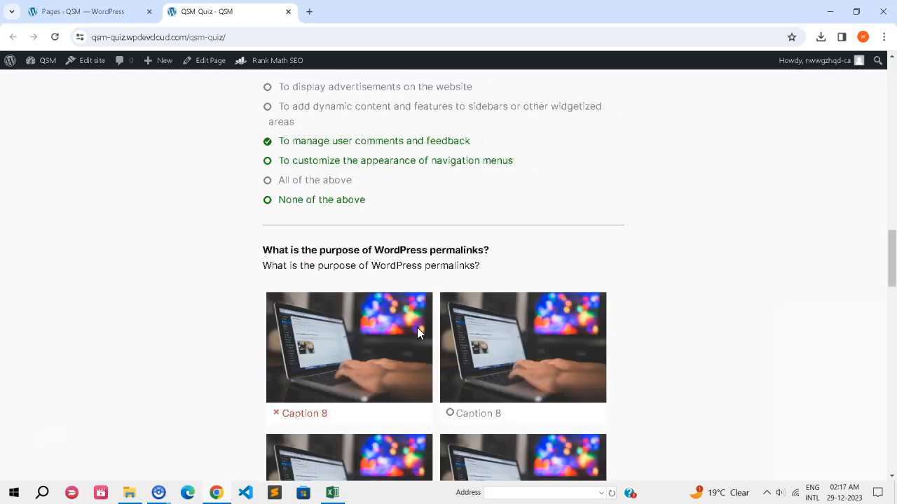
{"action": "scroll", "coordinate": [416, 333], "scroll_direction": "down", "scroll_amount": 10}
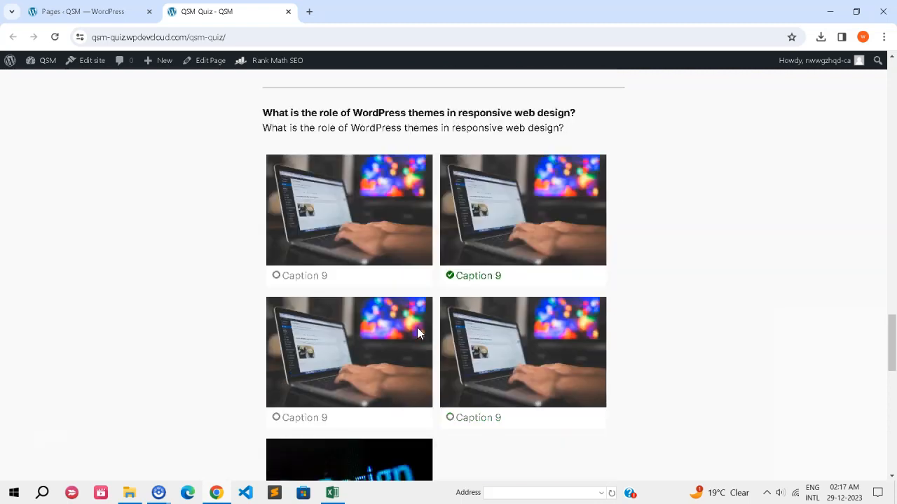
{"action": "scroll", "coordinate": [416, 333], "scroll_direction": "down", "scroll_amount": 3}
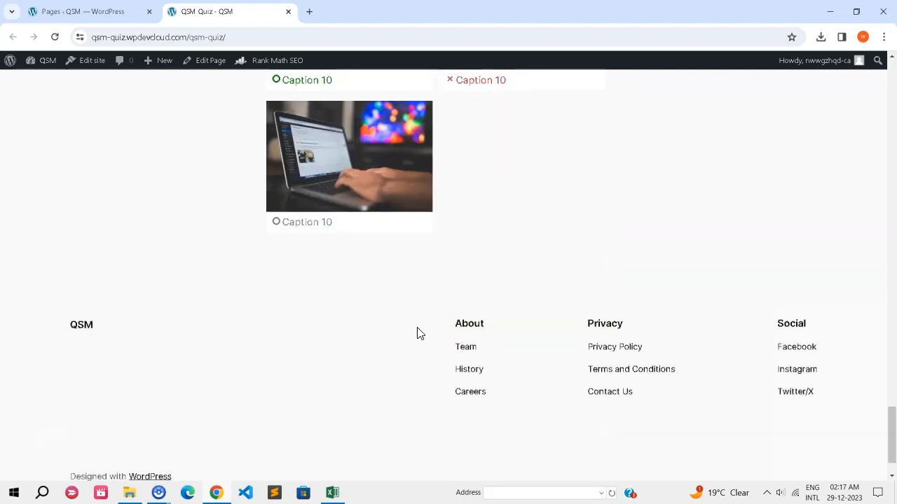
{"action": "scroll", "coordinate": [416, 334], "scroll_direction": "up", "scroll_amount": 20}
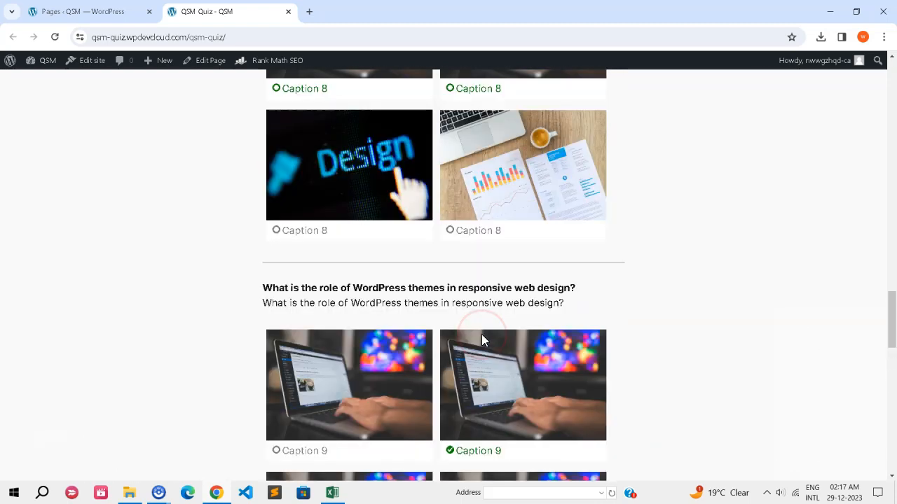
{"action": "scroll", "coordinate": [481, 338], "scroll_direction": "up", "scroll_amount": 16}
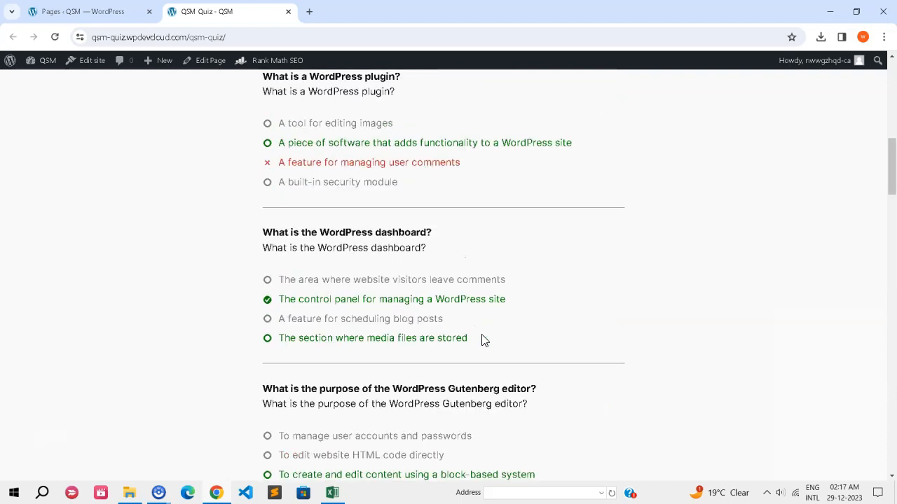
{"action": "scroll", "coordinate": [481, 340], "scroll_direction": "up", "scroll_amount": 3}
{"action": "scroll", "coordinate": [494, 343], "scroll_direction": "down", "scroll_amount": 2}
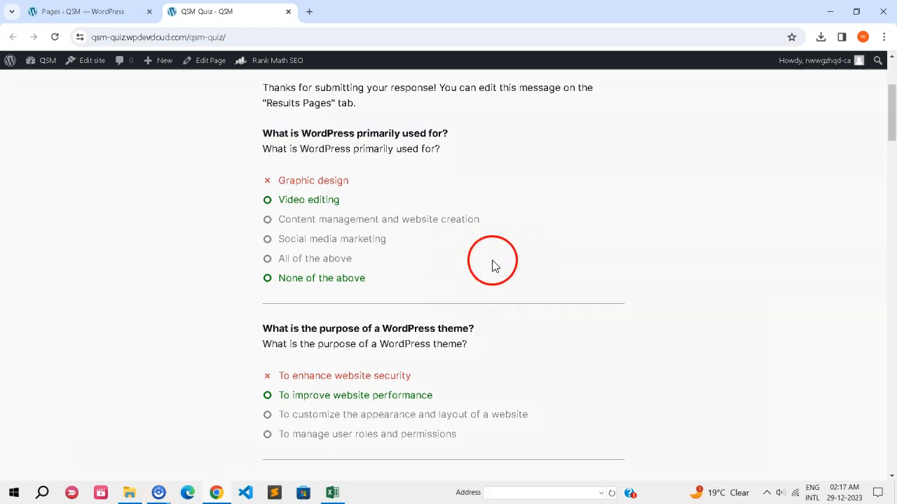
{"action": "scroll", "coordinate": [507, 274], "scroll_direction": "down", "scroll_amount": 2}
{"action": "scroll", "coordinate": [506, 275], "scroll_direction": "down", "scroll_amount": 4}
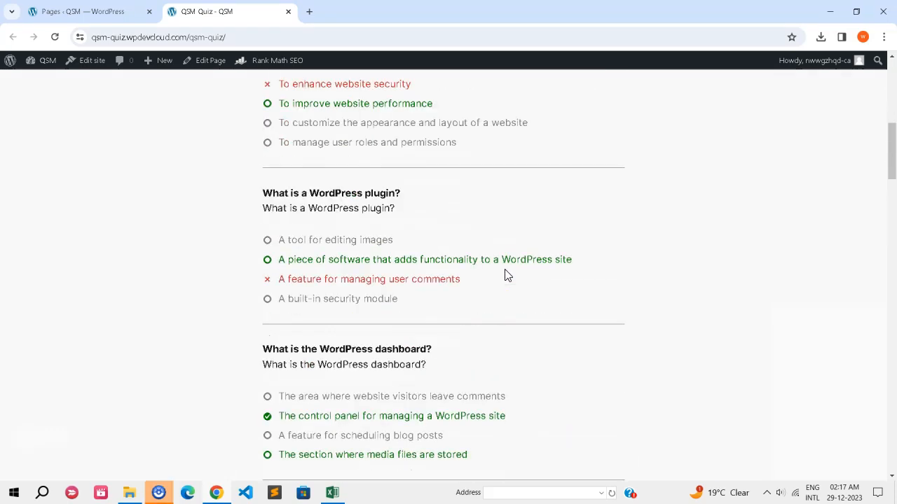
{"action": "scroll", "coordinate": [335, 450], "scroll_direction": "down", "scroll_amount": 6}
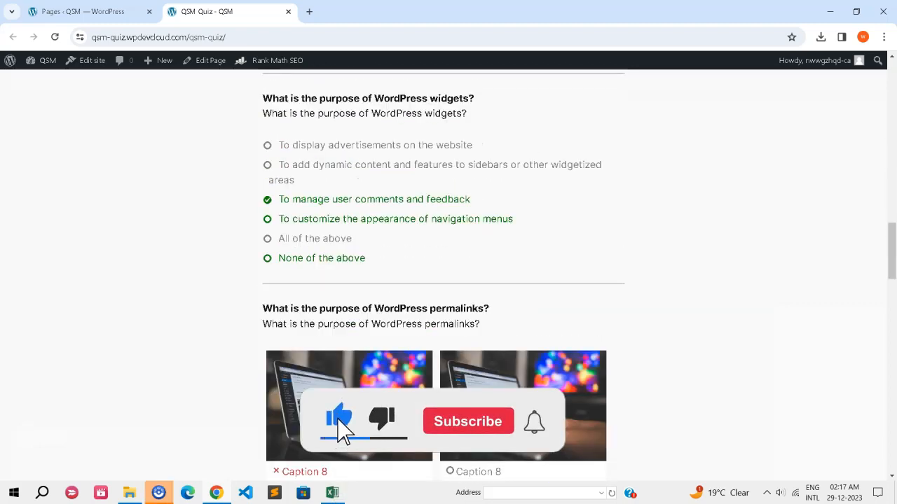
{"action": "scroll", "coordinate": [442, 273], "scroll_direction": "up", "scroll_amount": 3}
{"action": "scroll", "coordinate": [443, 273], "scroll_direction": "down", "scroll_amount": 1}
{"action": "scroll", "coordinate": [443, 273], "scroll_direction": "up", "scroll_amount": 2}
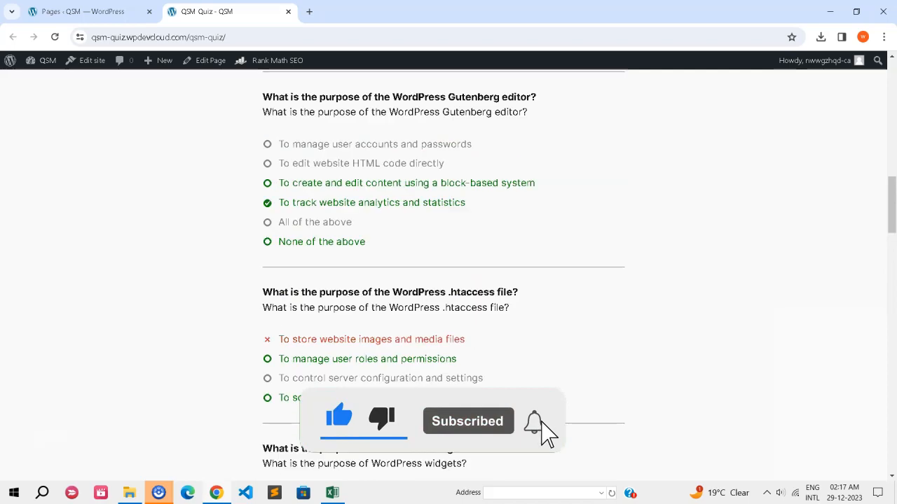
{"action": "scroll", "coordinate": [443, 273], "scroll_direction": "up", "scroll_amount": 4}
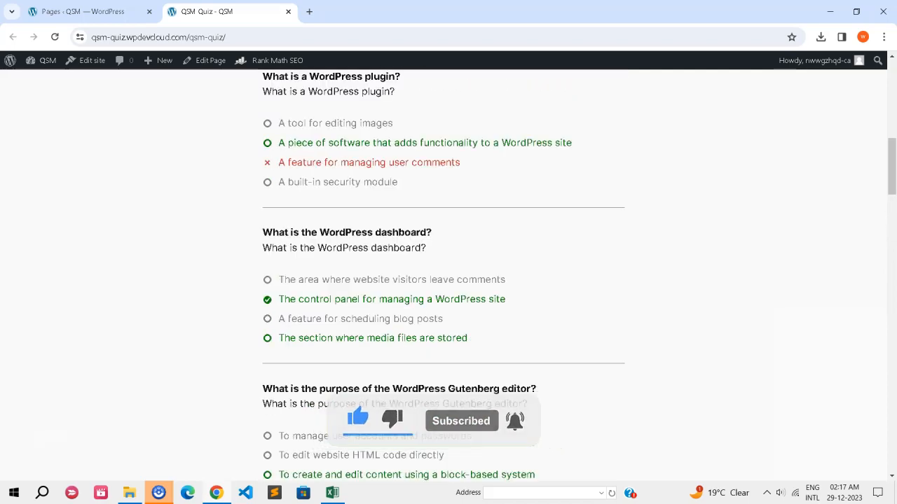